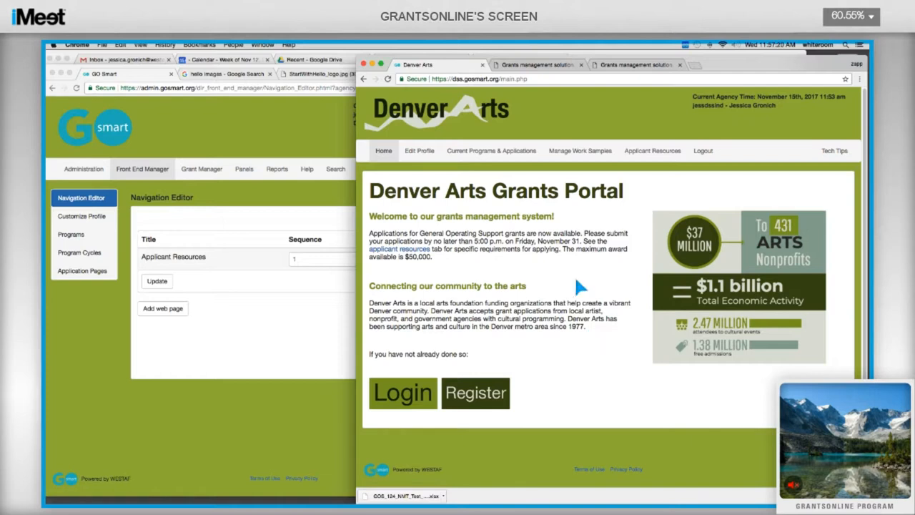
Step: Bring the GO Smart admin window forward and start a new web page in the Navigation Editor
click(224, 212)
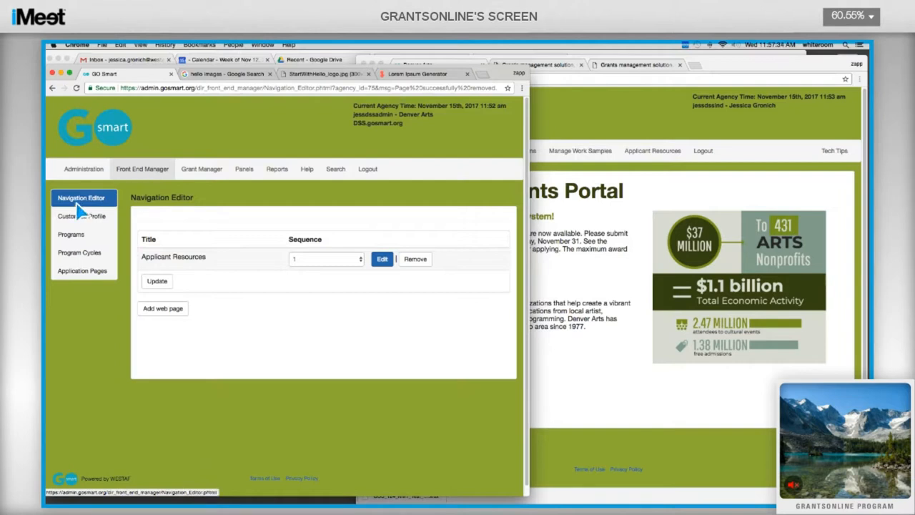
click(164, 313)
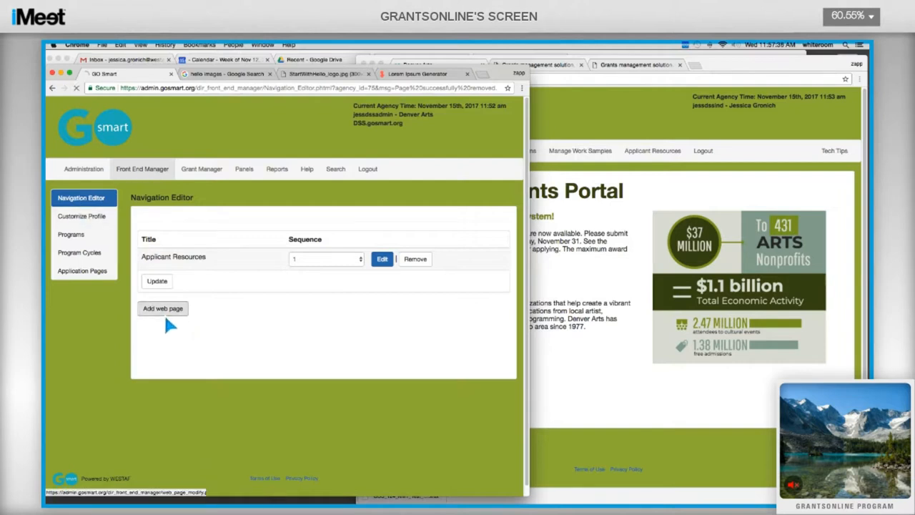
Step: Title the new web page 'CKEditor Example'
click(227, 222)
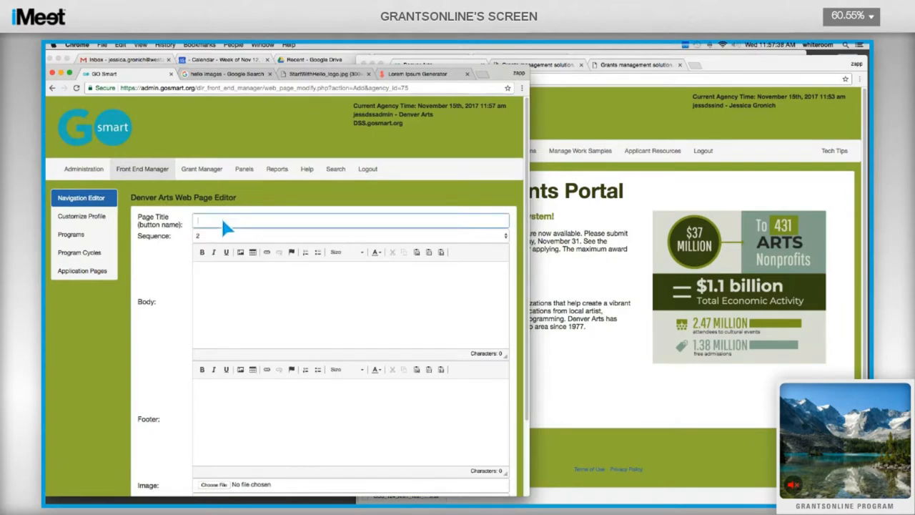
text(CK)
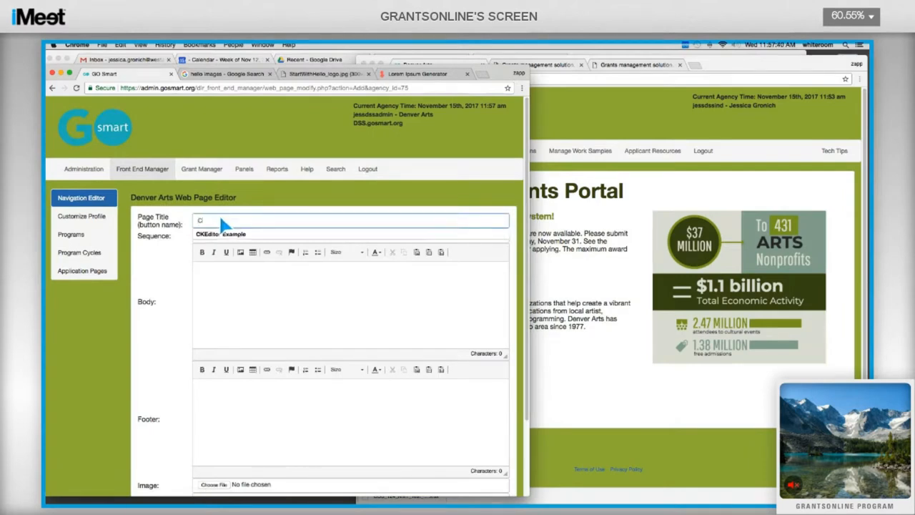
text(Editor Example)
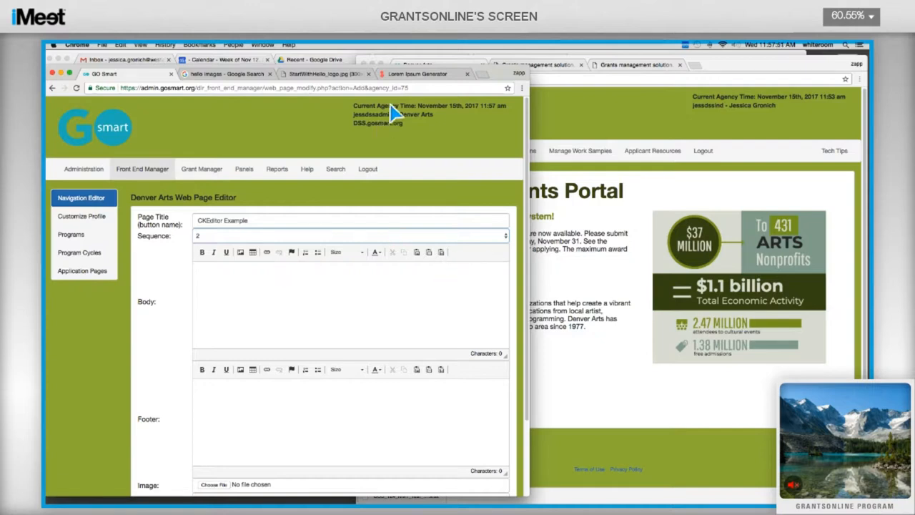
click(416, 74)
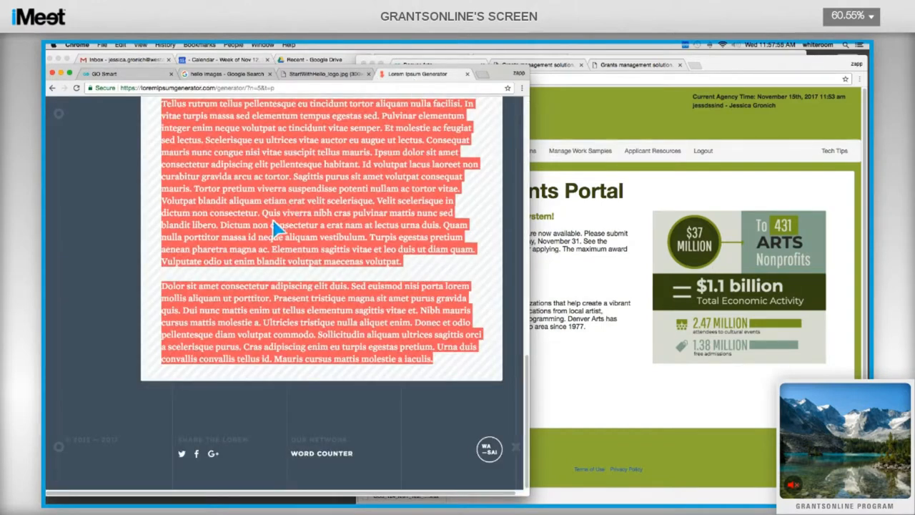
Step: Copy the selected lorem ipsum paragraphs and return to the GO Smart page editor
right_click(224, 151)
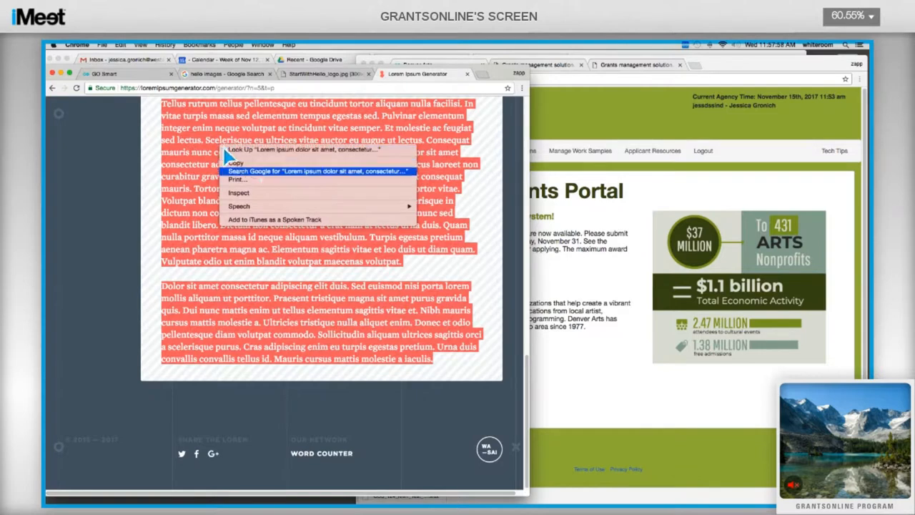
click(252, 164)
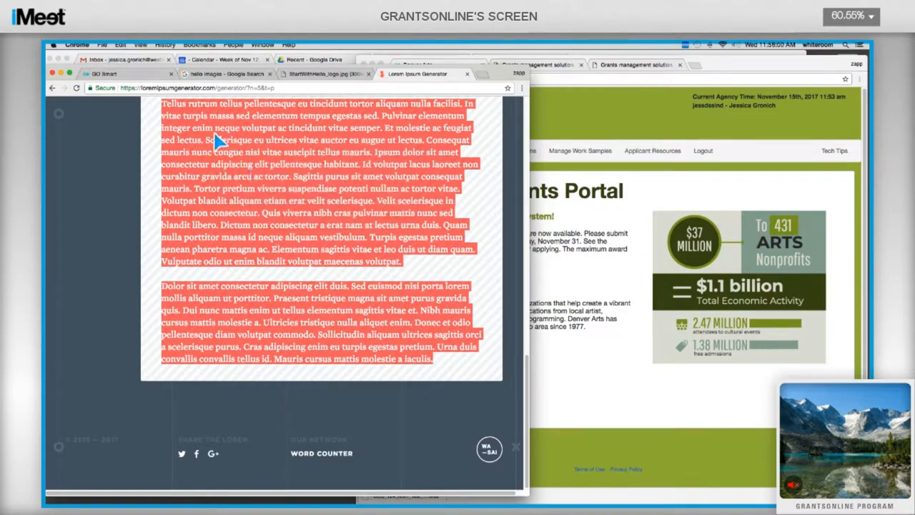
click(165, 76)
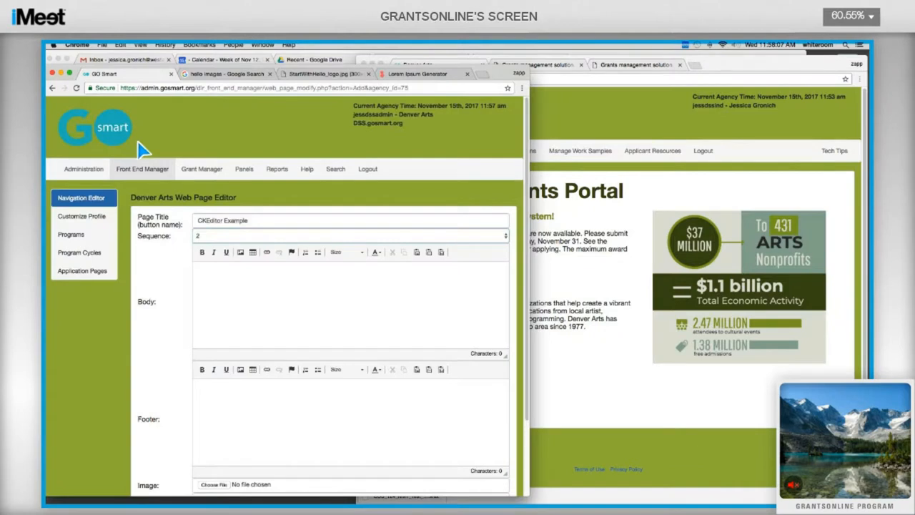
Step: Type 'I'm typing this text.' in the body, then trial-paste the lorem ipsum and undo it
text(I'm typing this text.)
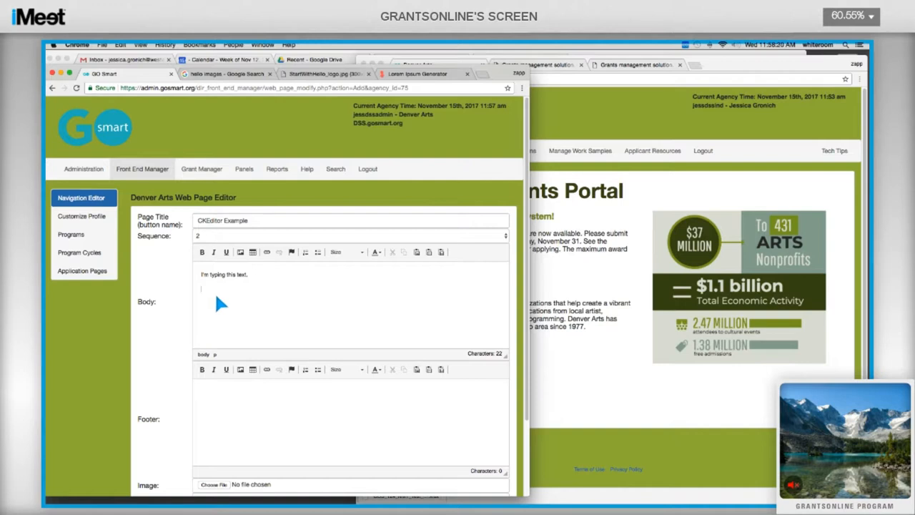
key(super+v)
scroll(266, 306, up, 3)
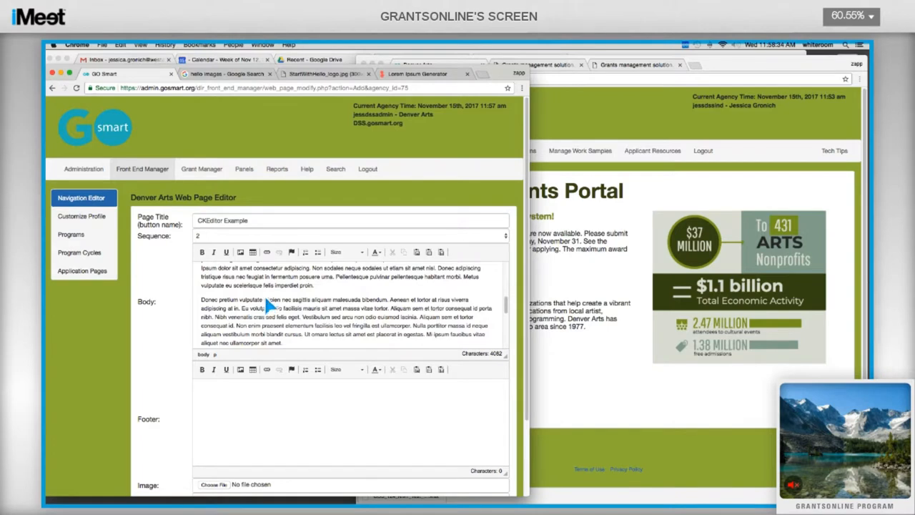
scroll(266, 306, up, 3)
scroll(269, 306, up, 3)
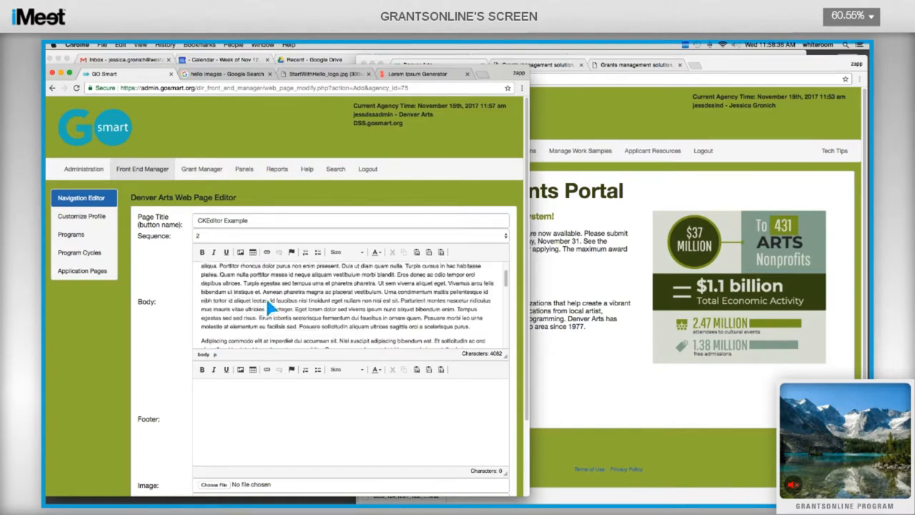
key(super+z)
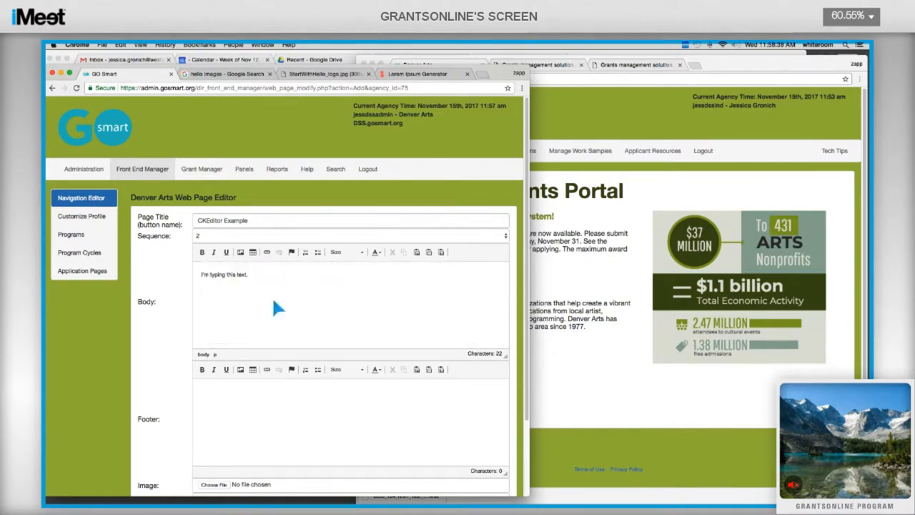
click(441, 252)
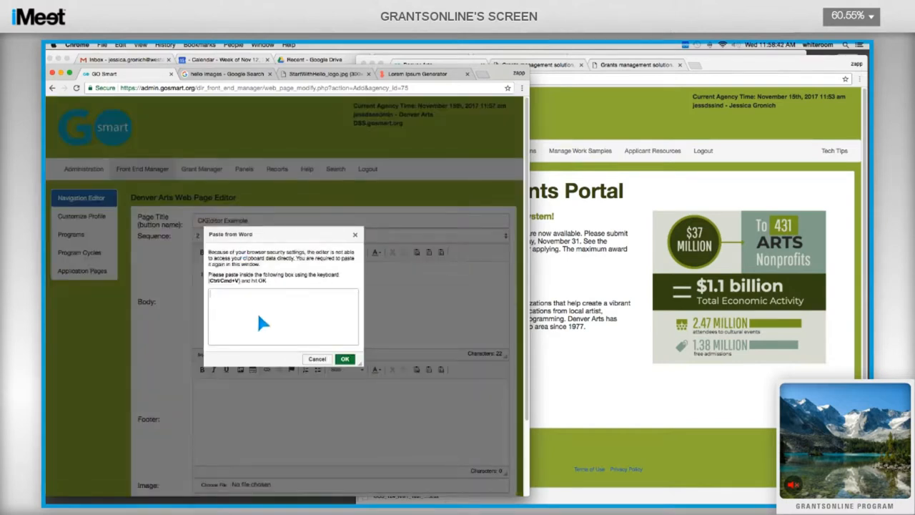
key(super+v)
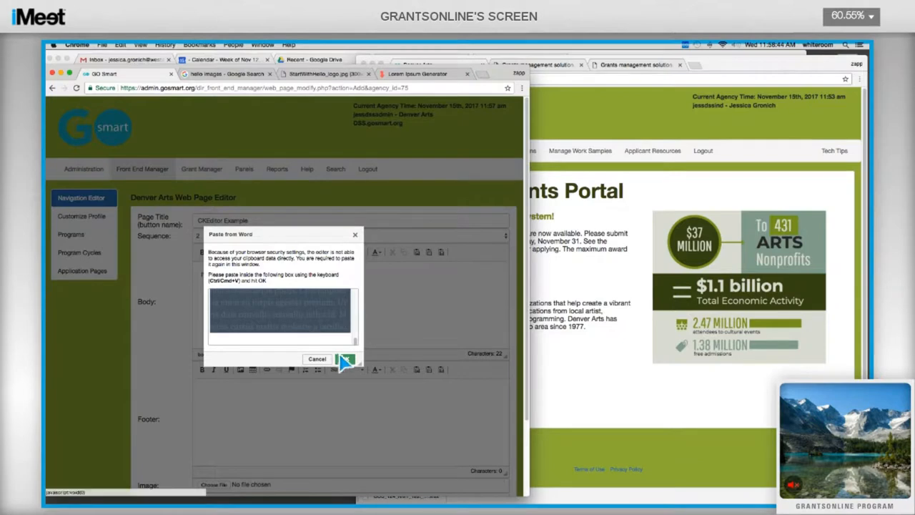
click(345, 359)
scroll(226, 310, up, 3)
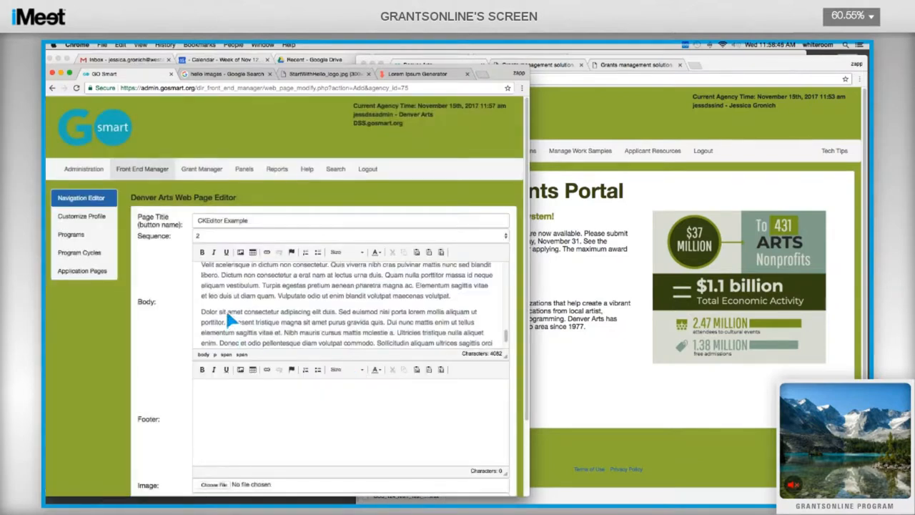
scroll(226, 310, up, 3)
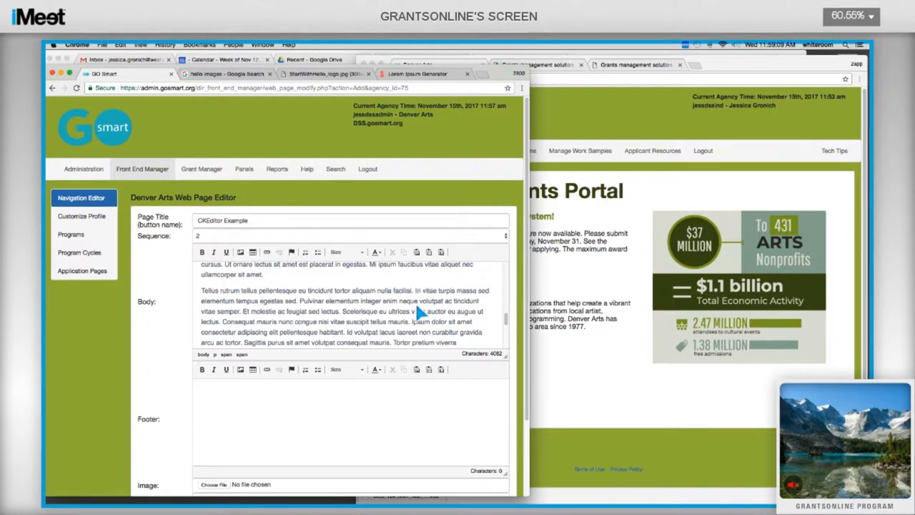
key(super+z)
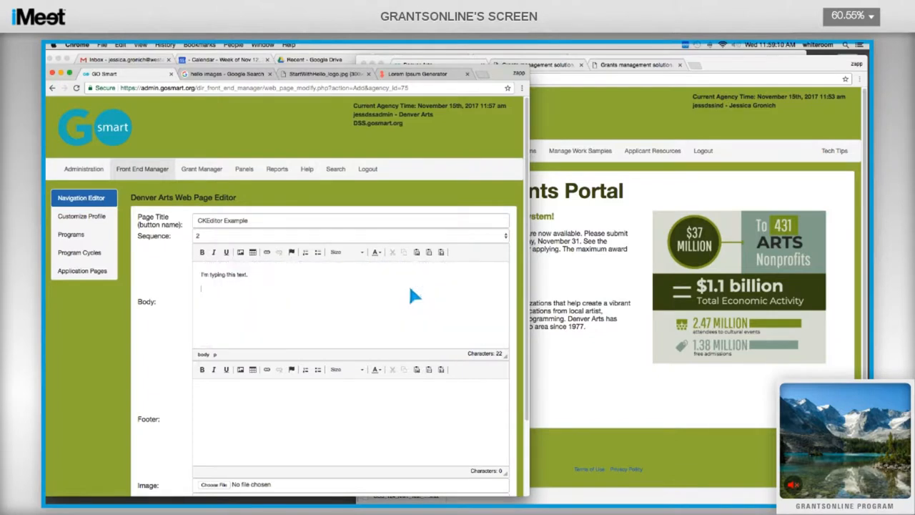
Step: Paste the lorem ipsum as plain text below the typed line, reaching 4082 characters
click(429, 252)
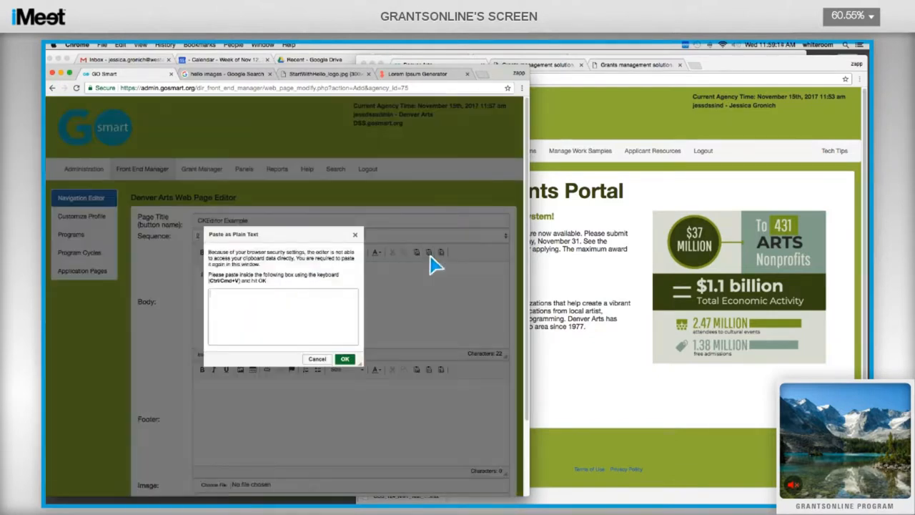
key(super+v)
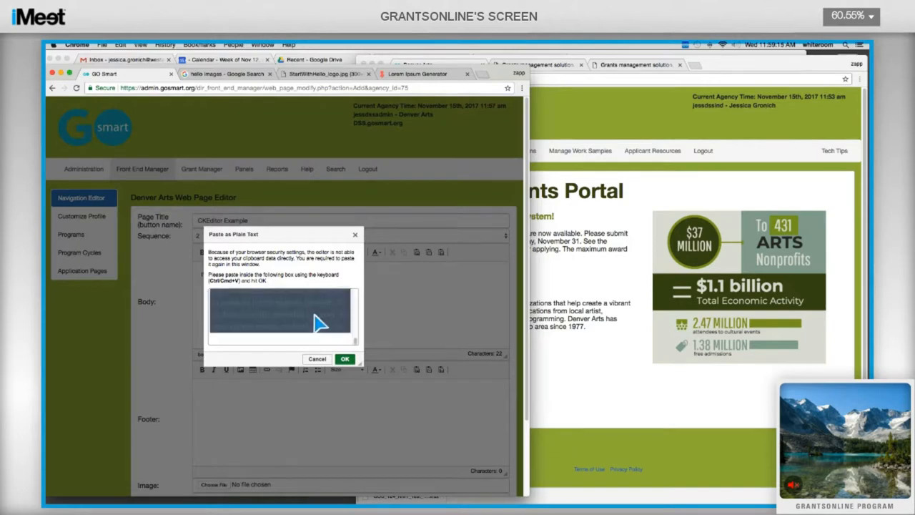
click(346, 360)
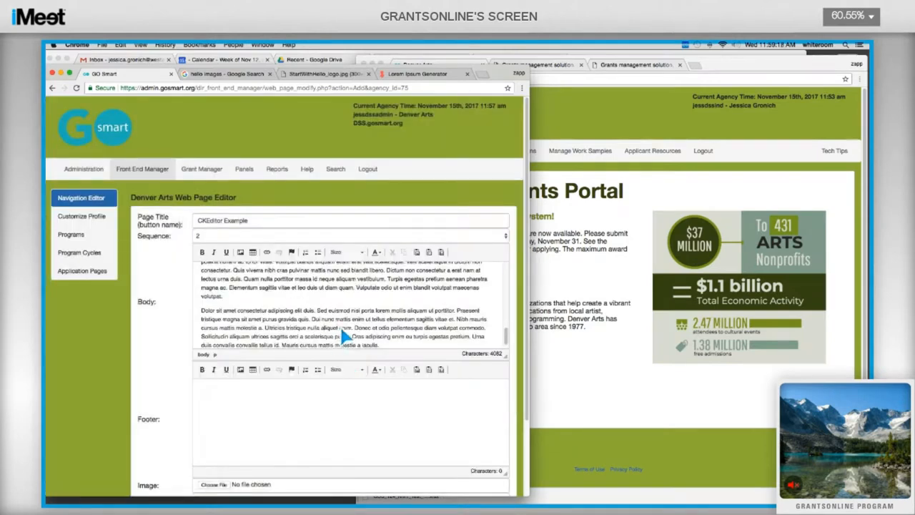
scroll(309, 293, up, 5)
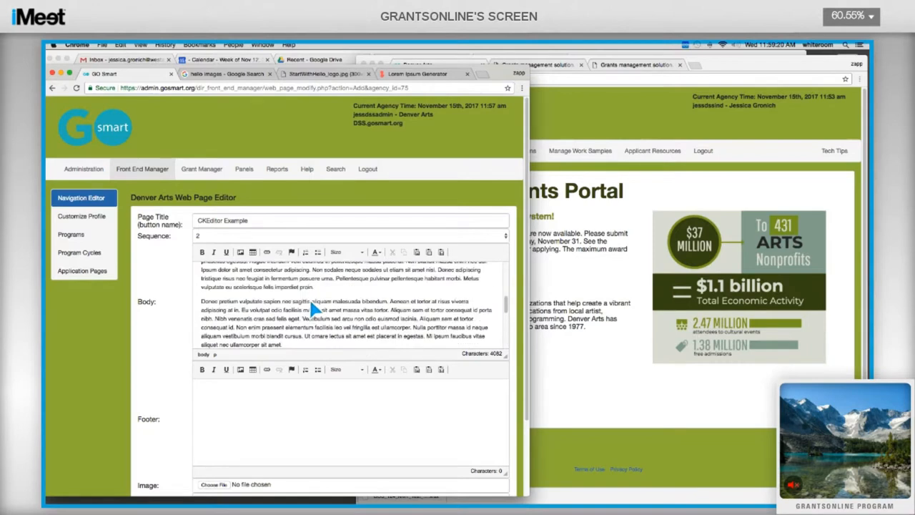
scroll(311, 302, up, 5)
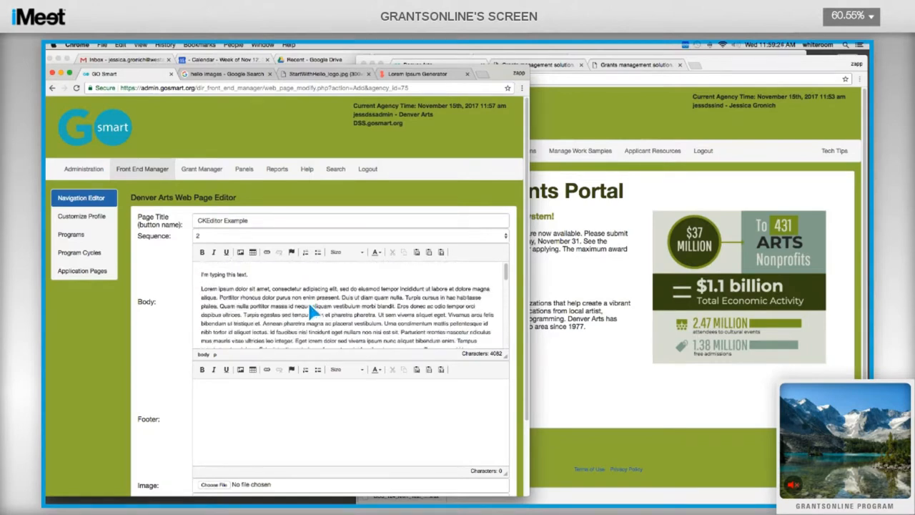
Step: Make the first line 'I'm typing this text.' bold, italic and underlined
double_click(206, 274)
drag(215, 276, 250, 272)
click(203, 253)
click(214, 253)
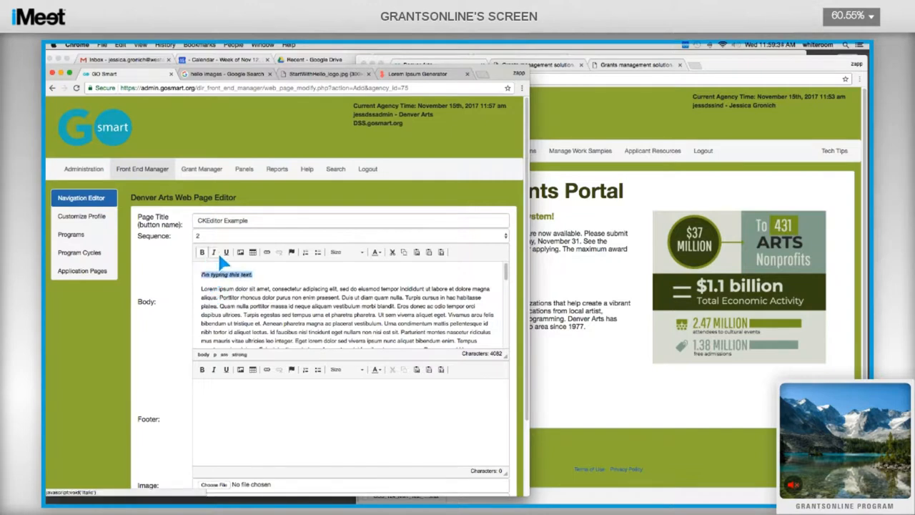
click(227, 252)
Step: Insert a 'Table of Contents' line above the lorem ipsum paragraph
click(280, 292)
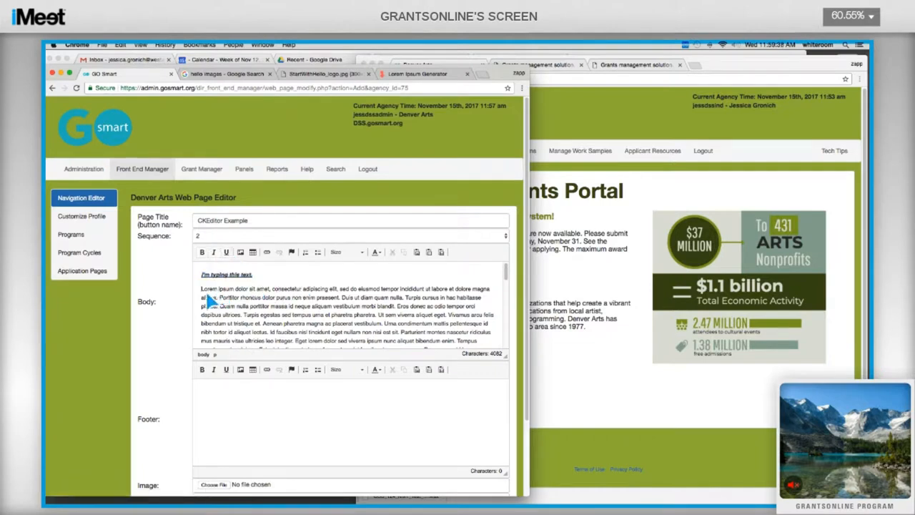
text(Table of Con)
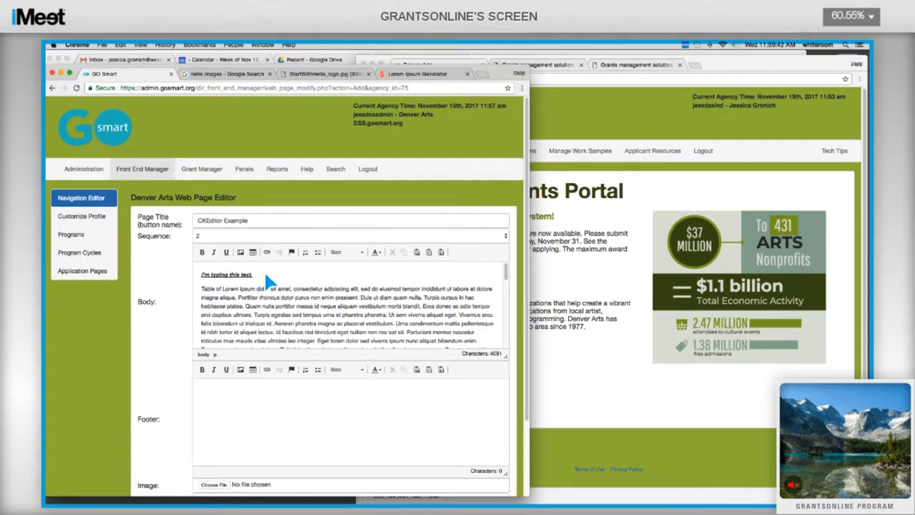
text(tents)
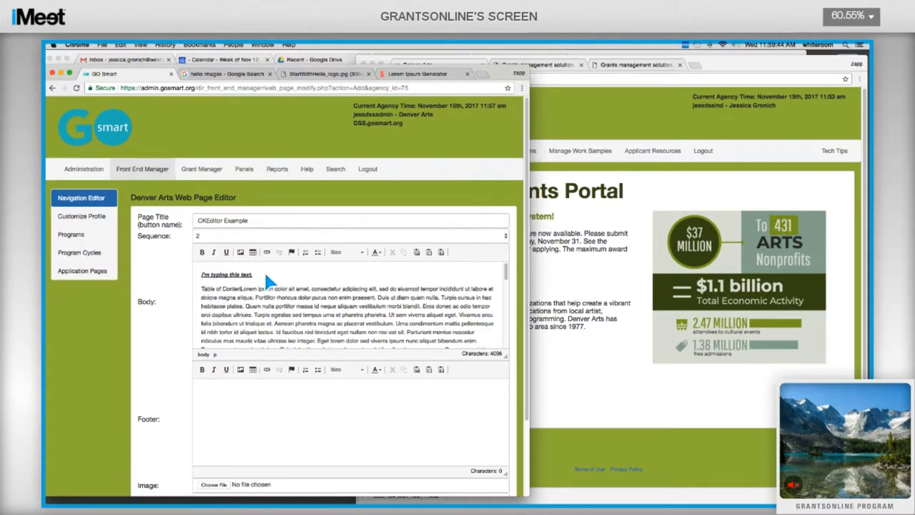
key(Return)
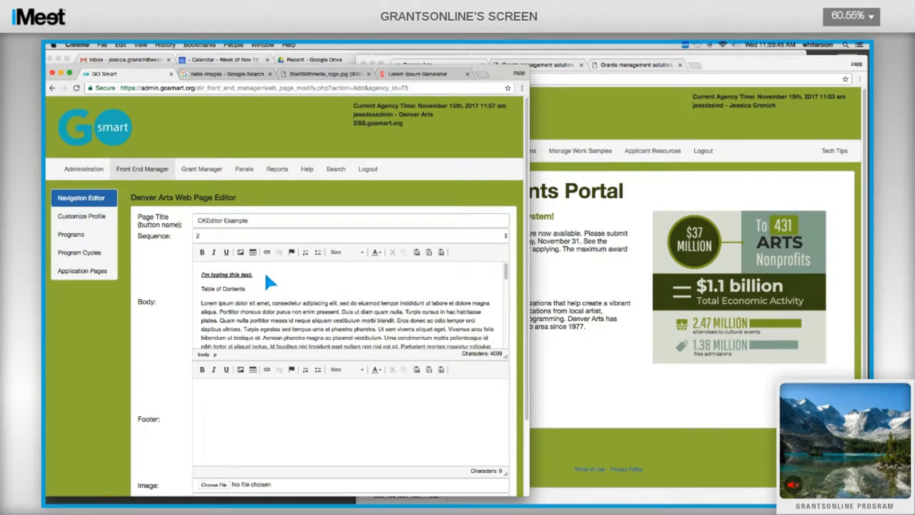
Step: Format the Table of Contents line at size 16 in Amethyst purple
triple_click(211, 293)
click(366, 252)
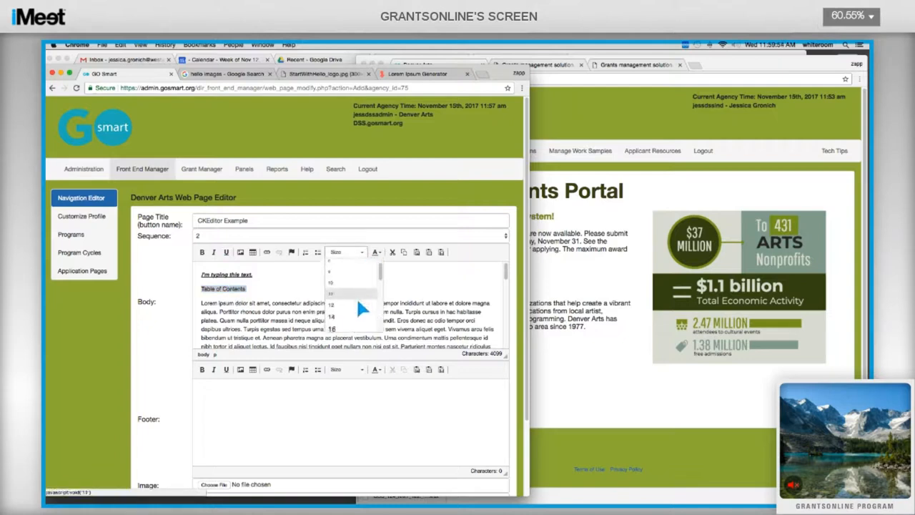
click(354, 325)
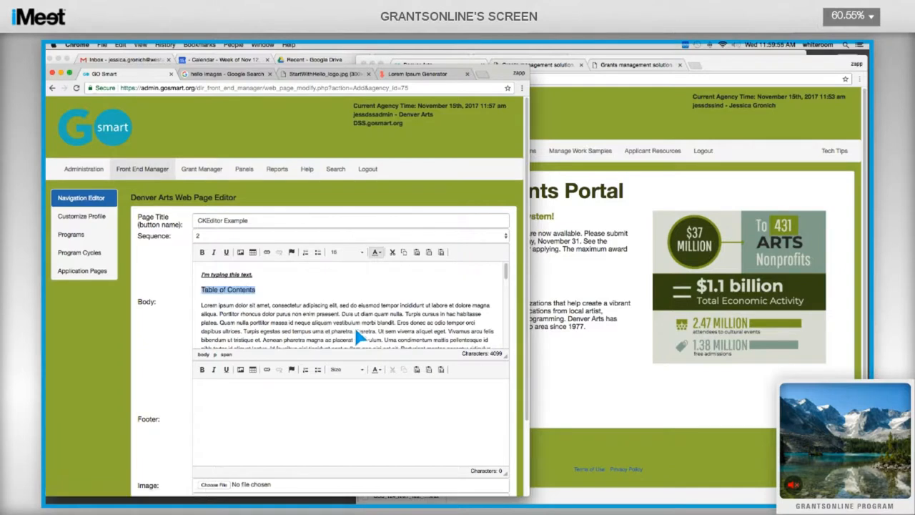
click(373, 254)
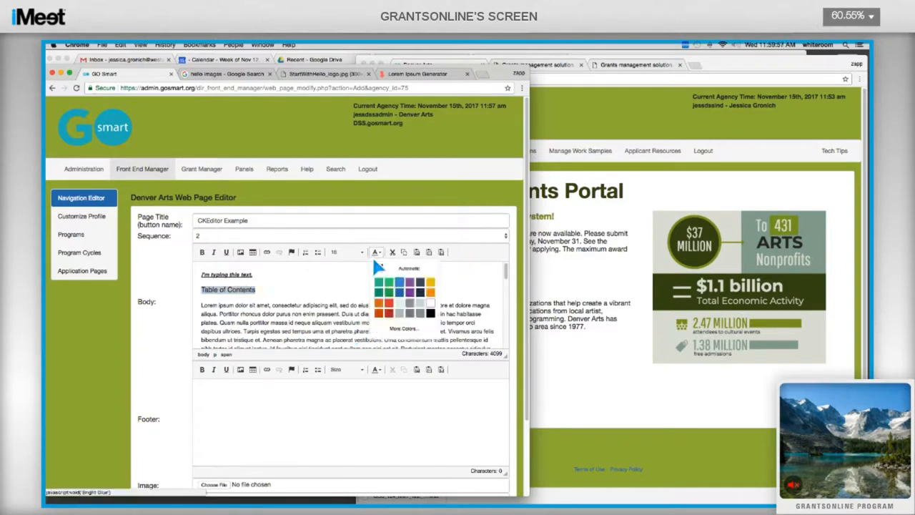
click(407, 291)
click(411, 302)
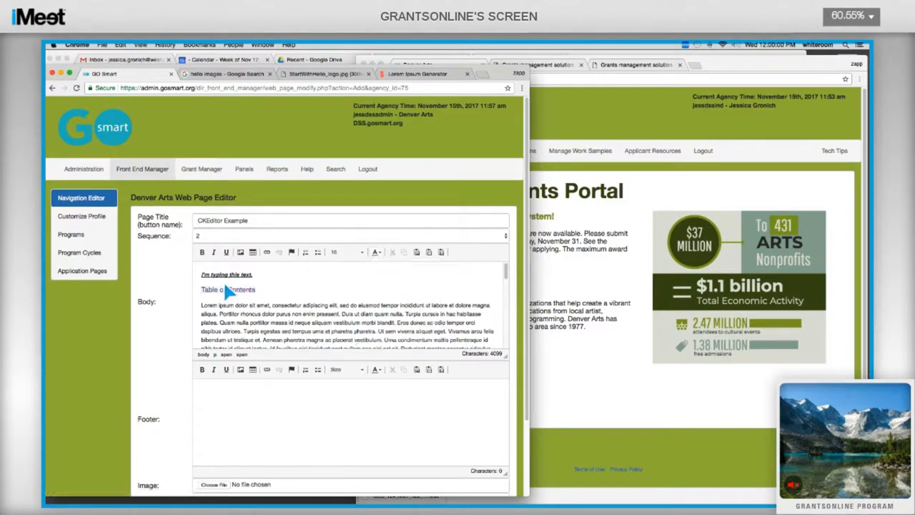
scroll(133, 309, down, 3)
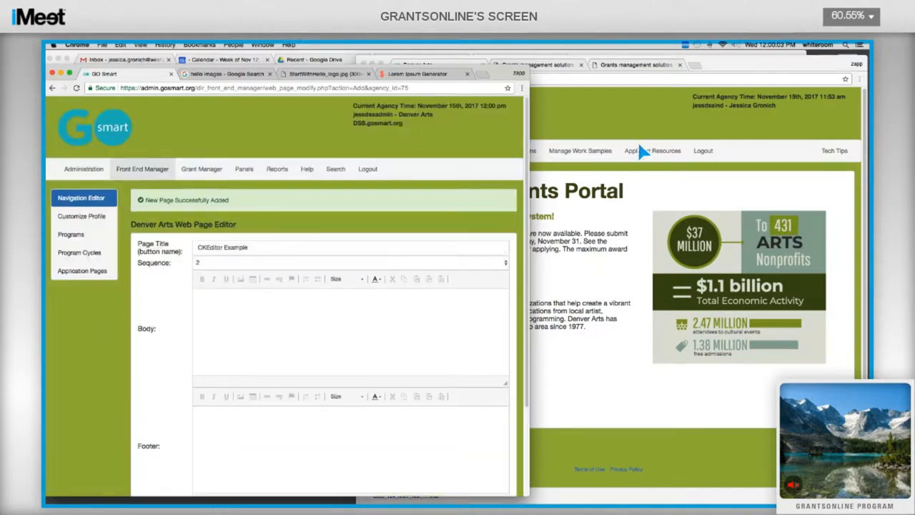
Step: Reload the Denver Arts site and open the new CKEditor Example page to check it
click(665, 149)
click(387, 79)
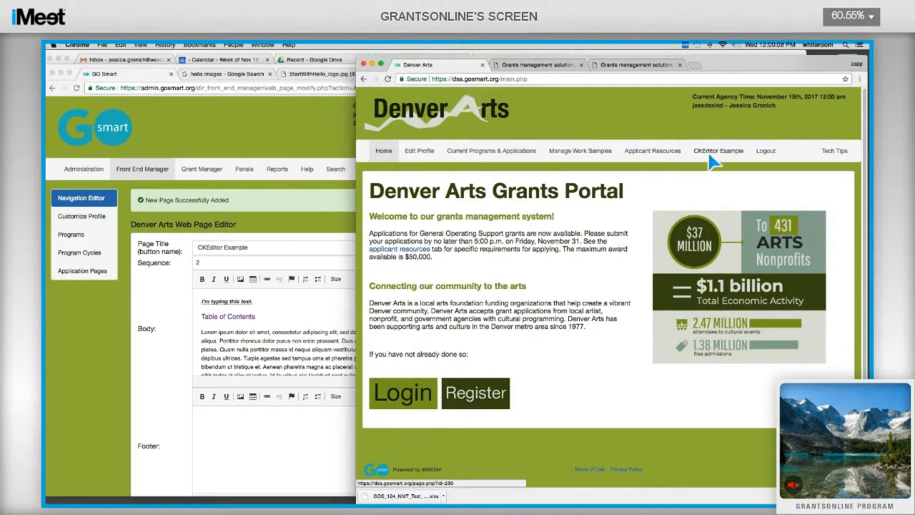
click(722, 156)
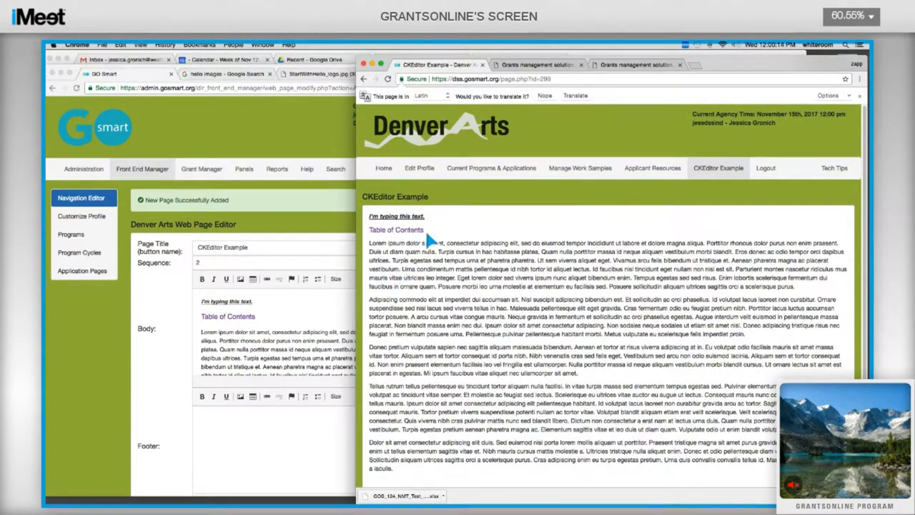
click(261, 303)
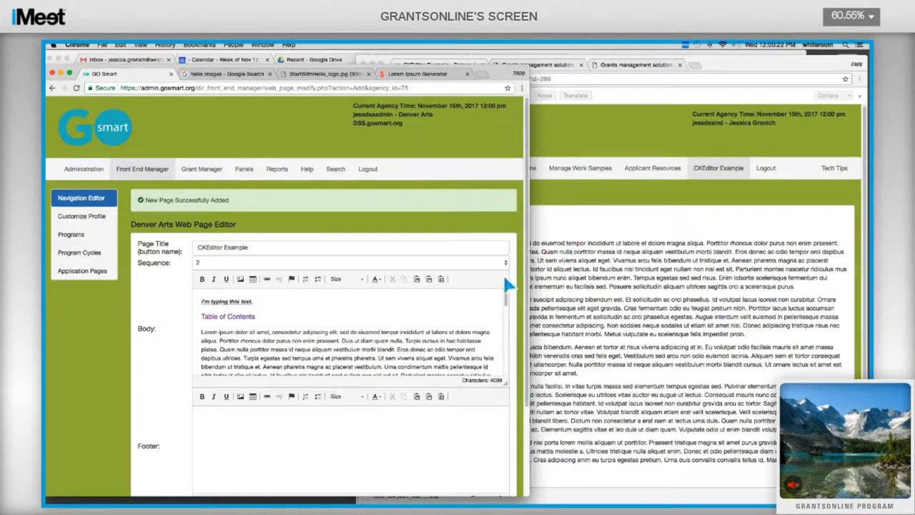
click(553, 254)
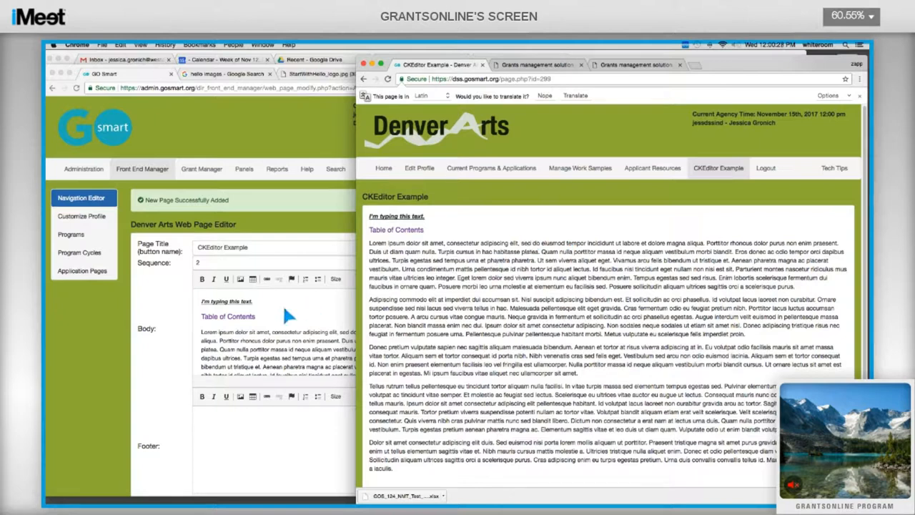
Step: Add an empty line below Table of Contents and open the Image Properties dialog
click(285, 326)
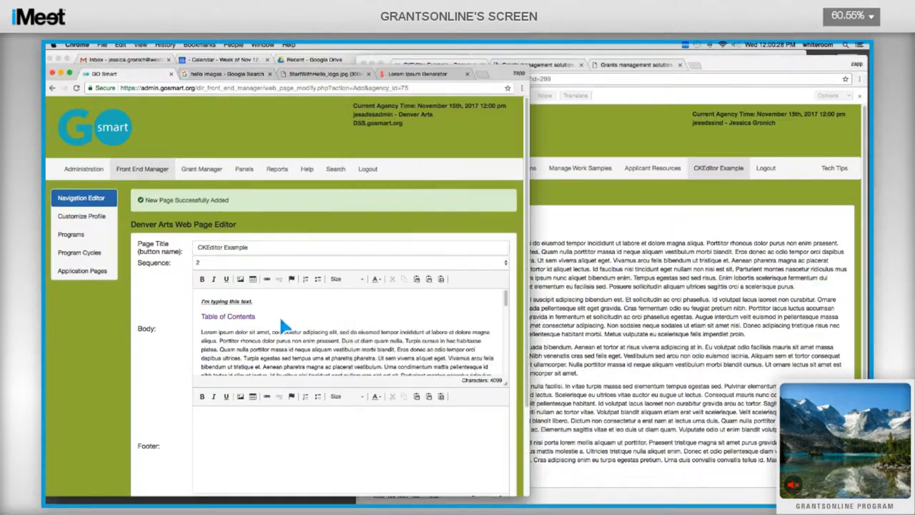
click(285, 326)
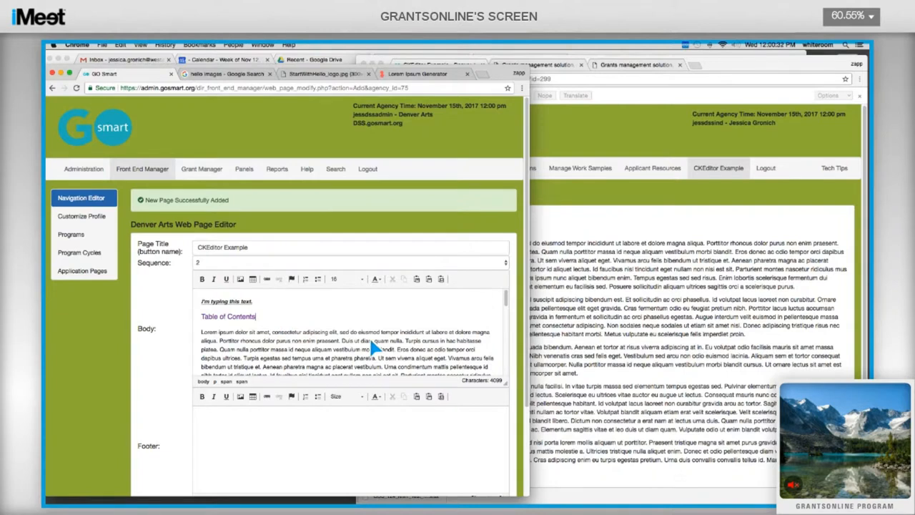
key(Return)
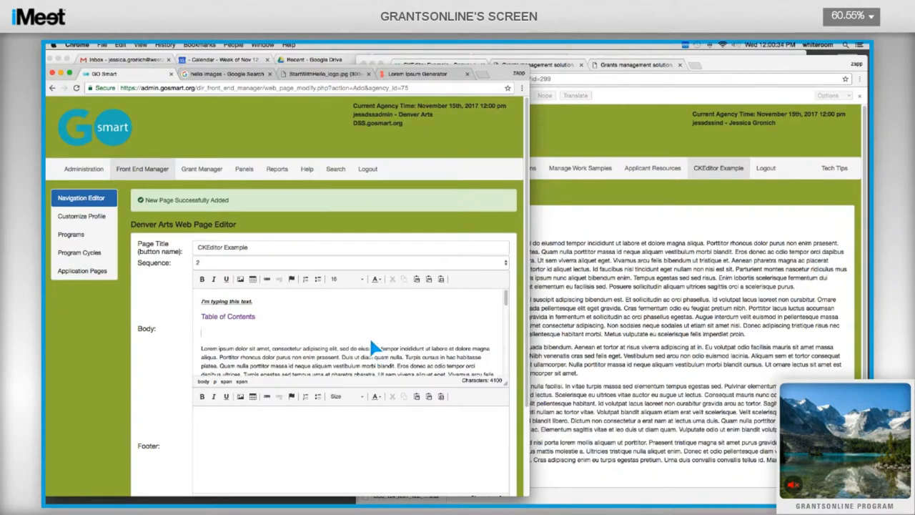
click(241, 280)
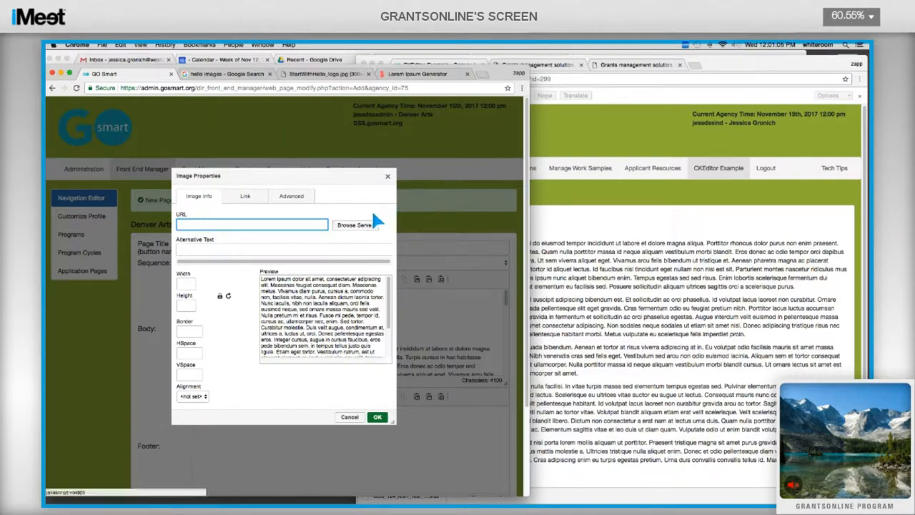
Step: Upload Curvature.jpg and Martian Sunset.jpg from Downloads into the server's /DSS/ folder
click(361, 230)
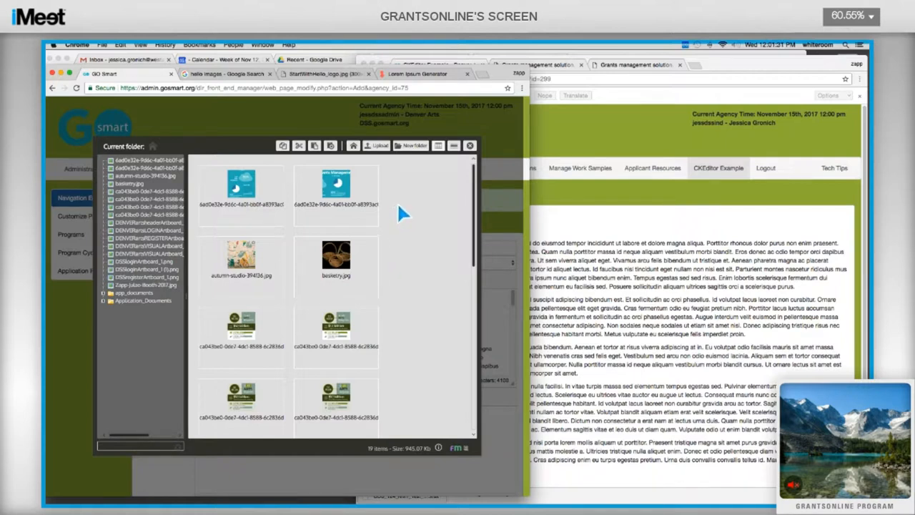
click(379, 147)
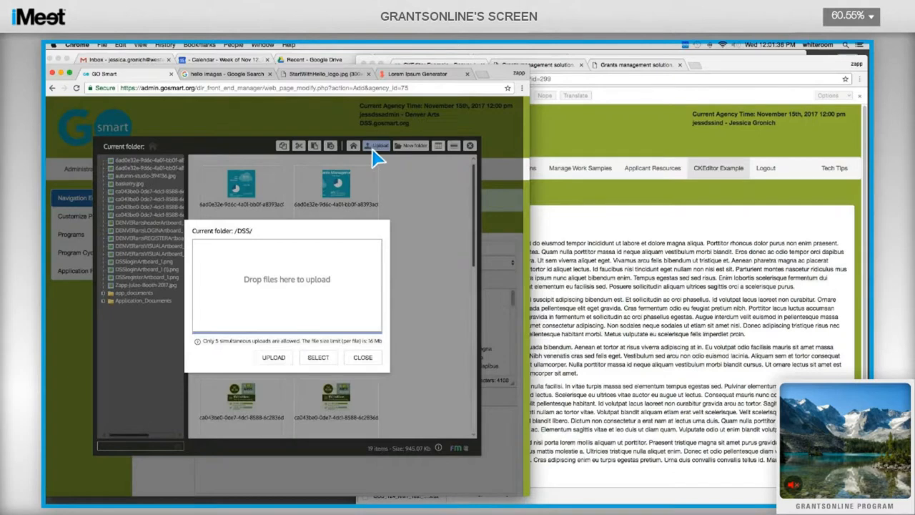
click(319, 358)
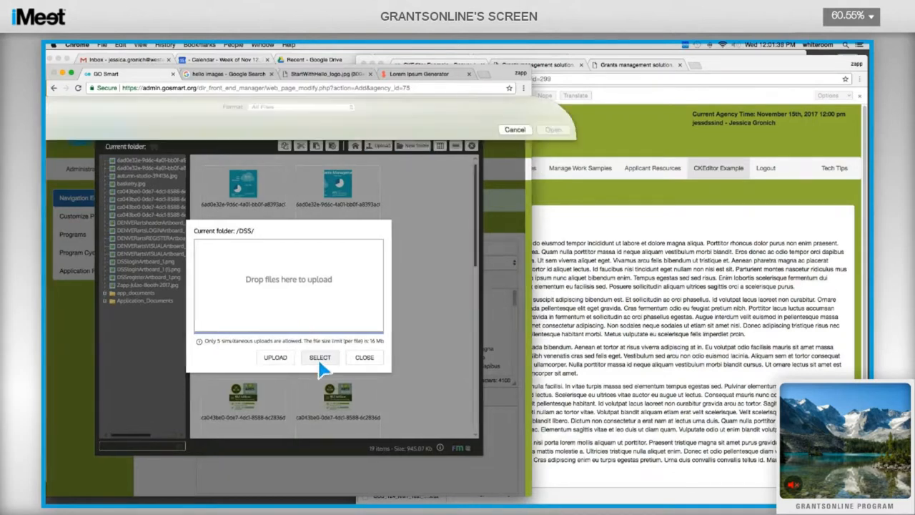
scroll(252, 214, down, 2)
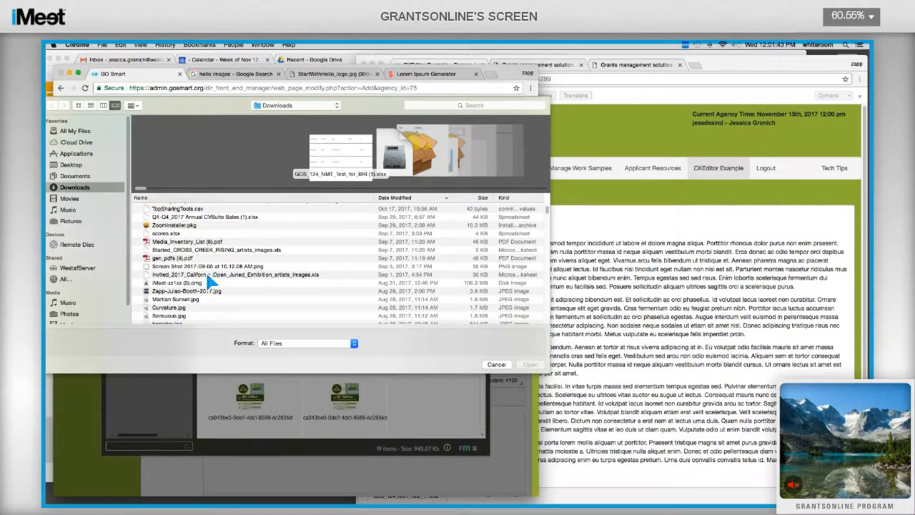
click(172, 309)
double_click(170, 310)
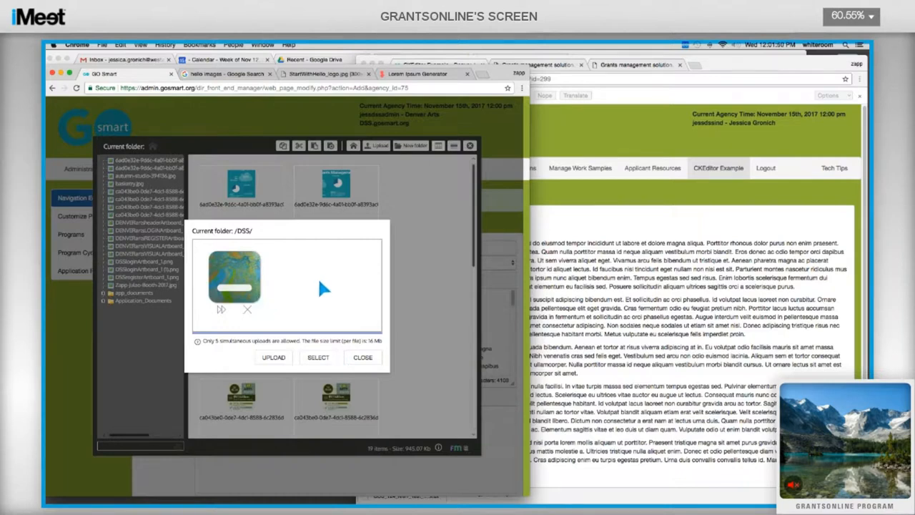
click(317, 359)
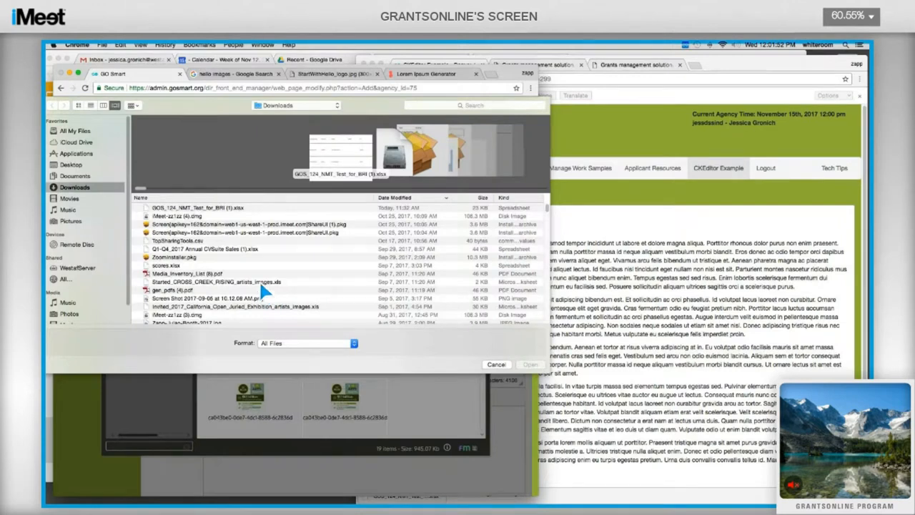
scroll(261, 286, down, 3)
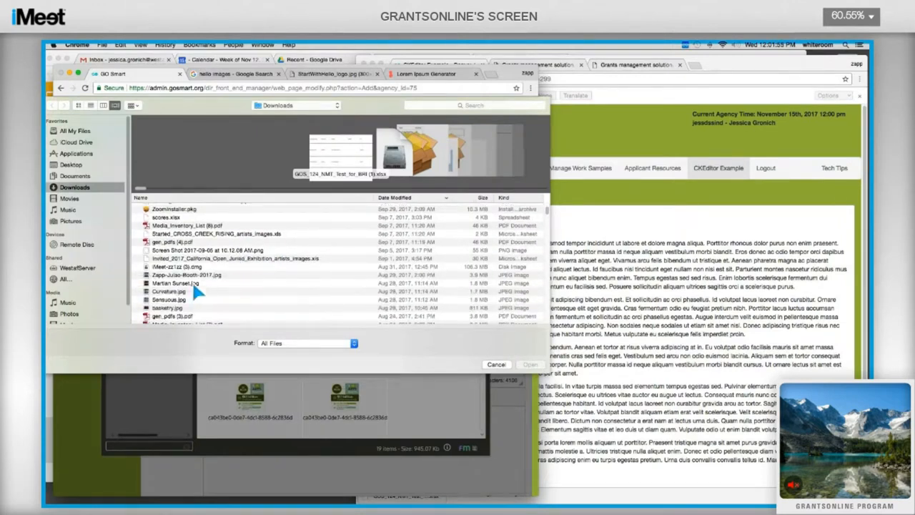
double_click(176, 283)
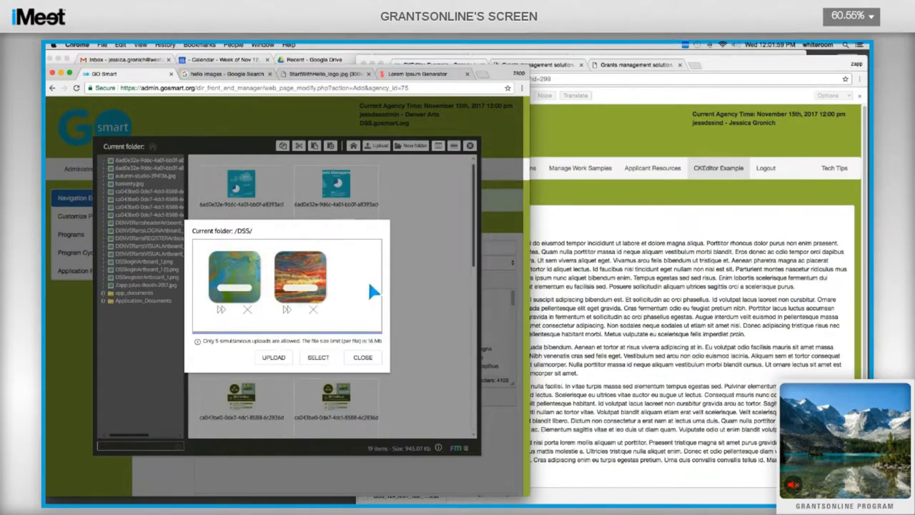
click(267, 360)
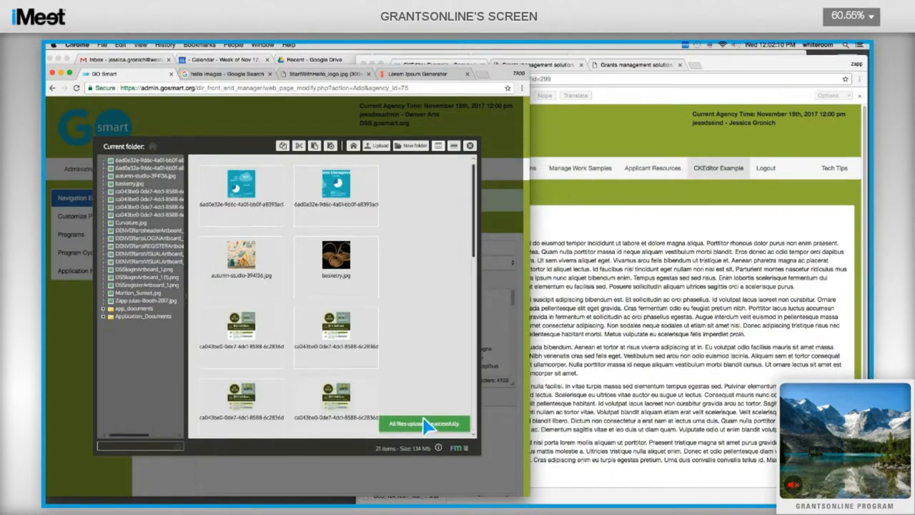
Step: Make a 'navigation page images' server folder and drag the Zapp and Martian_Sunset images into it
scroll(343, 313, down, 10)
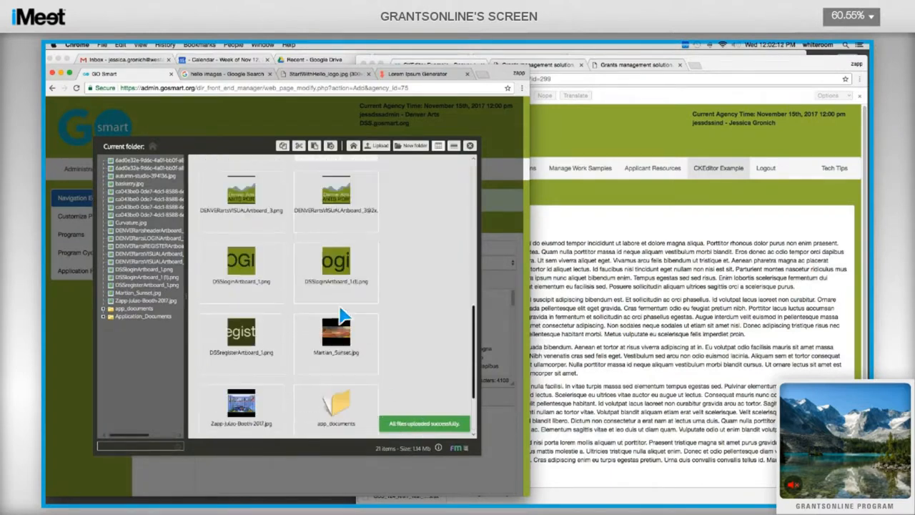
scroll(340, 308, down, 1)
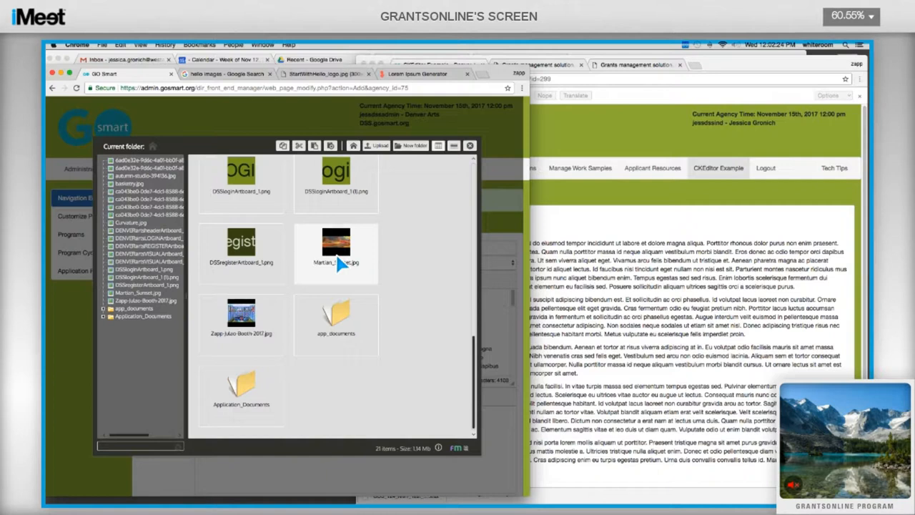
click(413, 146)
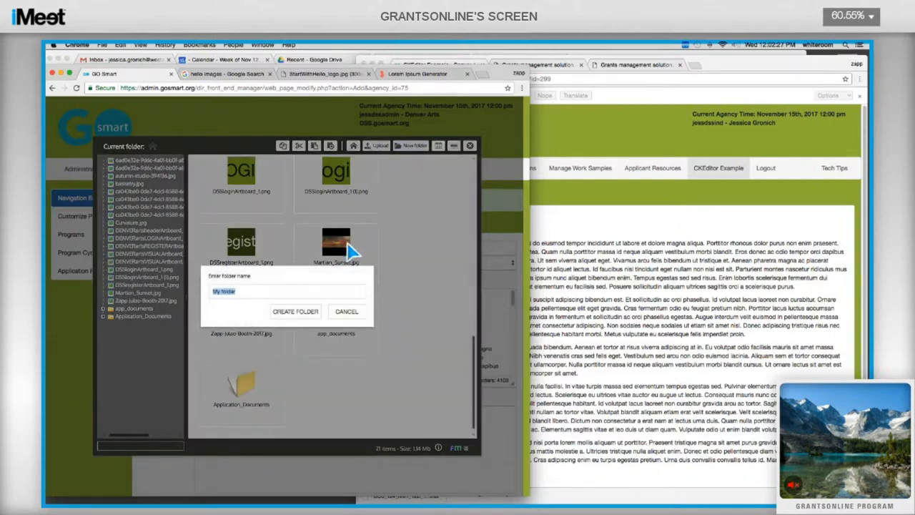
text(navigation page images)
click(290, 313)
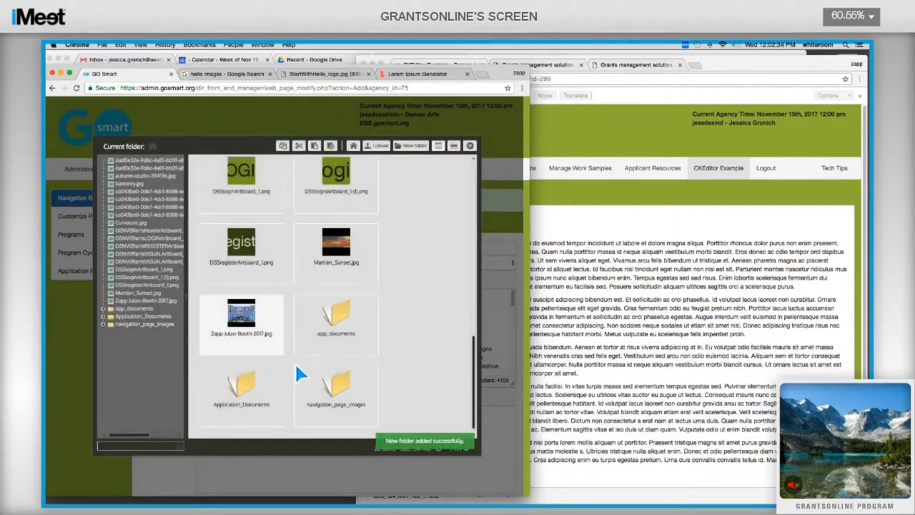
drag(245, 320, 320, 393)
drag(334, 251, 260, 377)
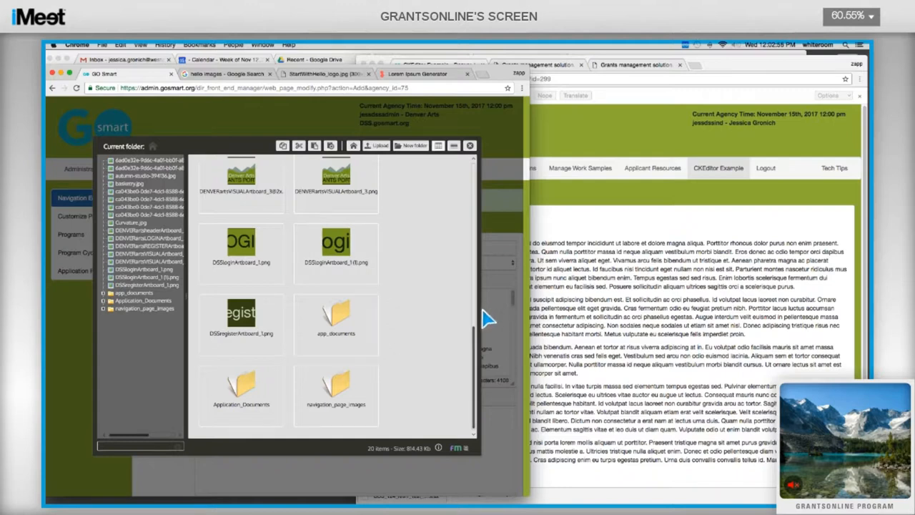
Step: Choose Martian_Sunset.jpg from the navigation_page_images folder as the image source
double_click(333, 400)
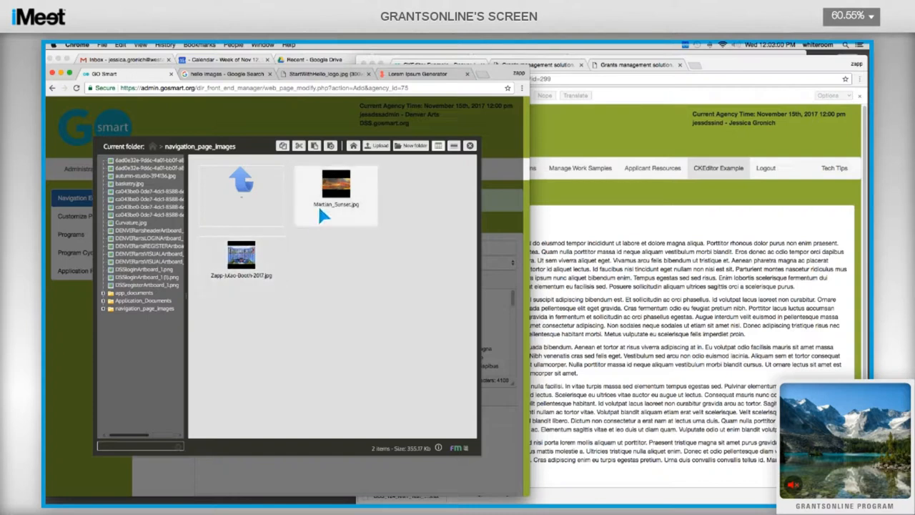
double_click(342, 200)
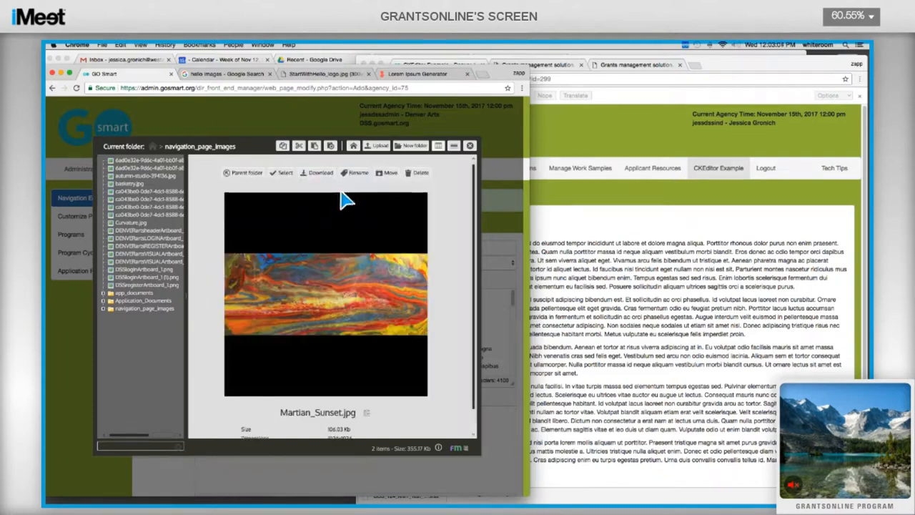
click(286, 174)
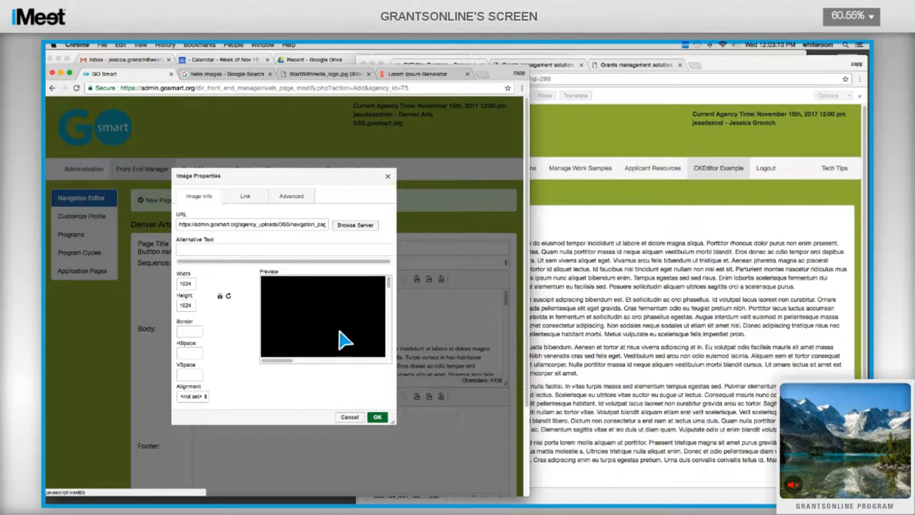
Step: Insert the sunset image at 102×102 with HSpace and VSpace 10, aligned right
click(193, 285)
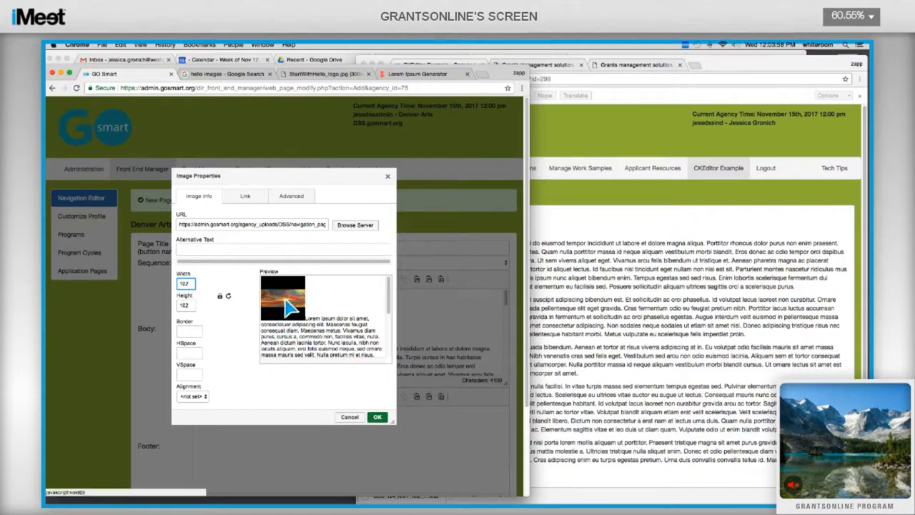
click(189, 353)
text(10)
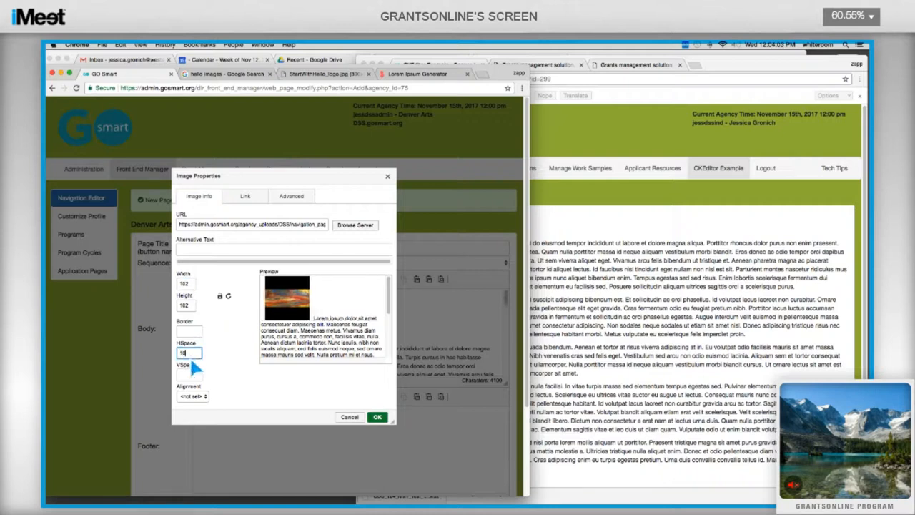
key(Tab)
text(10)
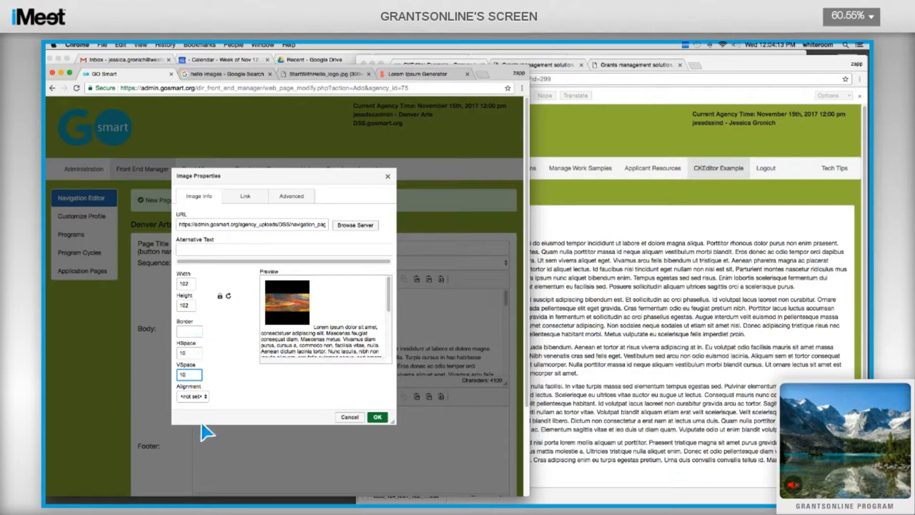
click(203, 398)
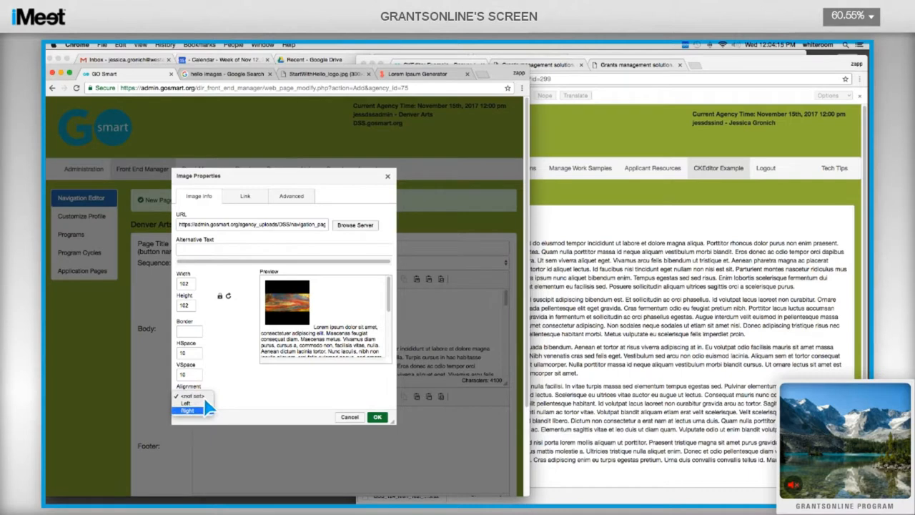
click(202, 411)
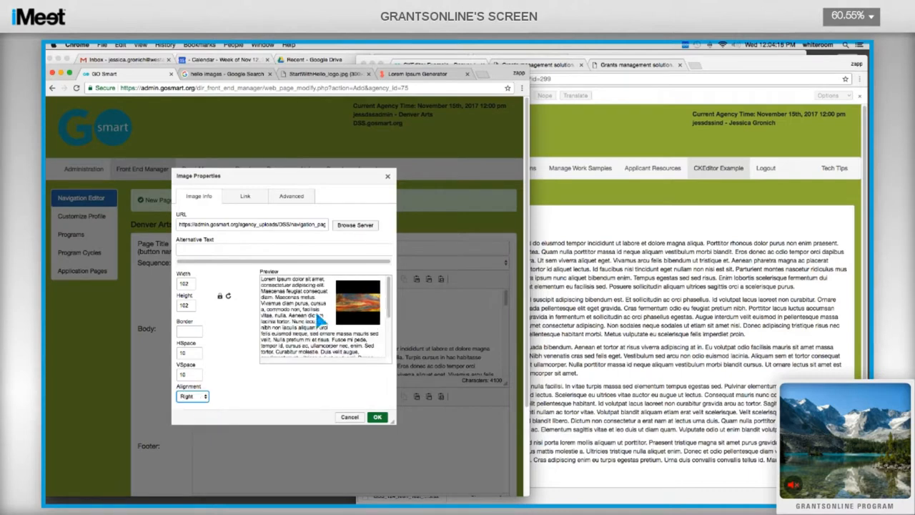
click(378, 417)
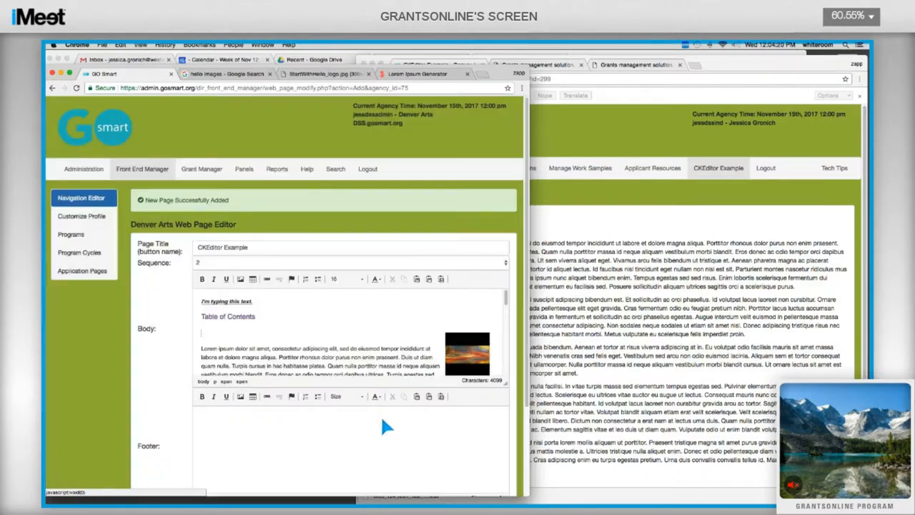
Step: Start a new image before the Adipiscing paragraph and switch to the StartWithHello_logo.jpg browser tab
scroll(362, 325, down, 2)
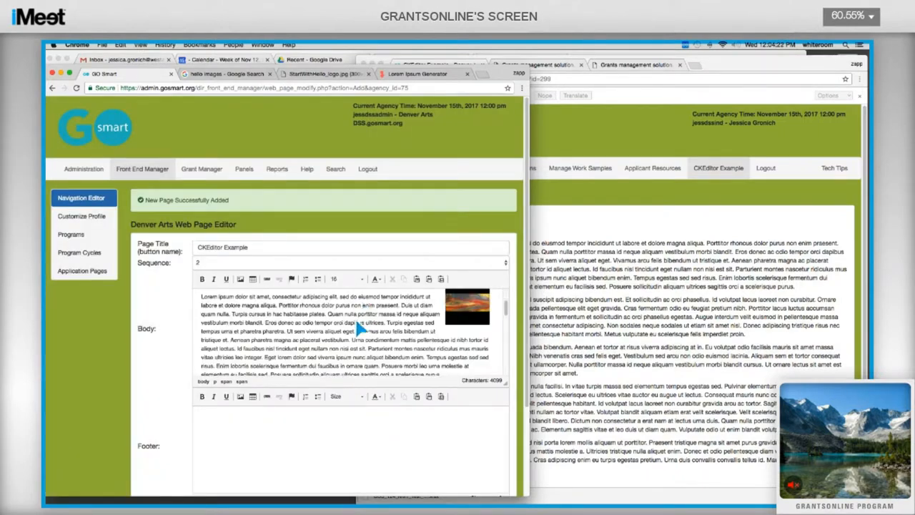
scroll(425, 325, down, 2)
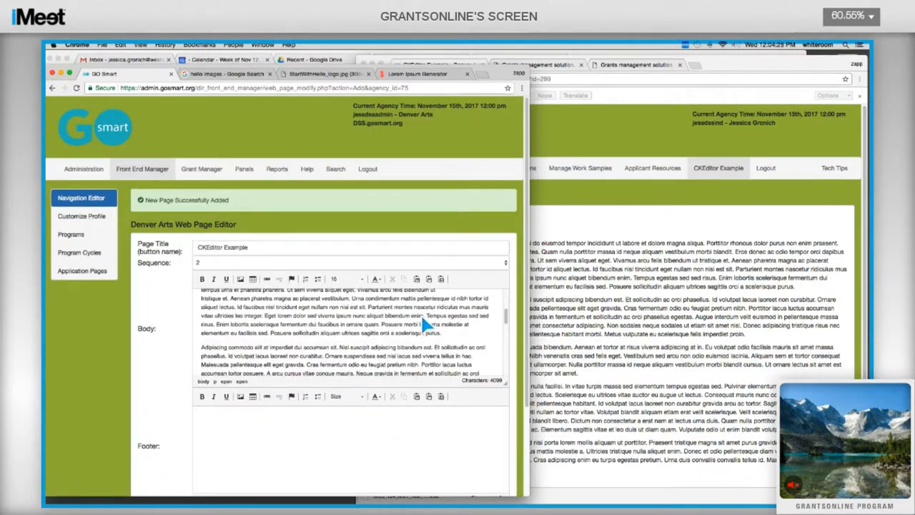
click(242, 346)
click(241, 282)
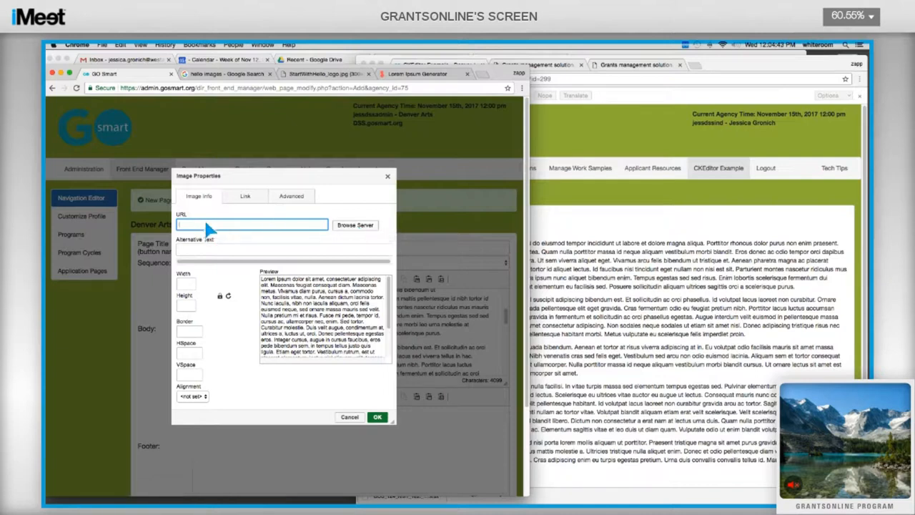
click(325, 73)
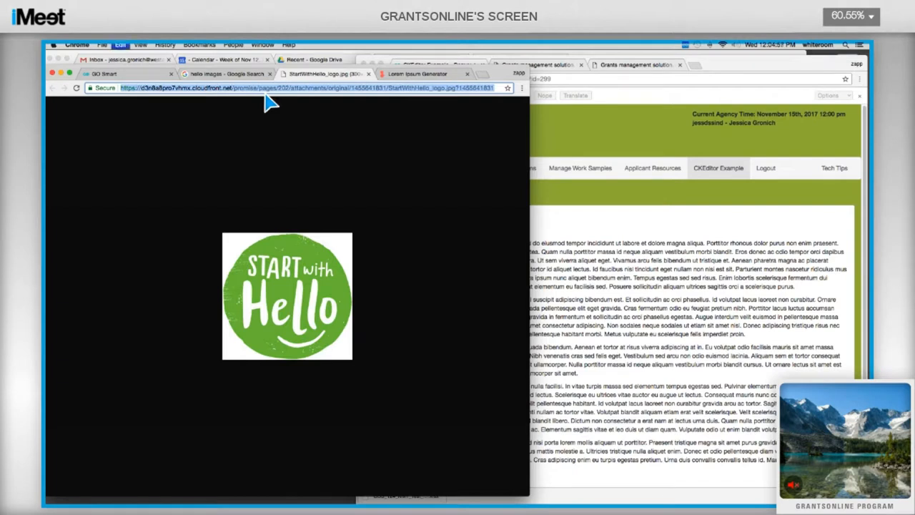
Step: Paste the Start with Hello logo URL as the source, set width 100, HSpace and VSpace 10, and insert it
click(151, 76)
key(super+v)
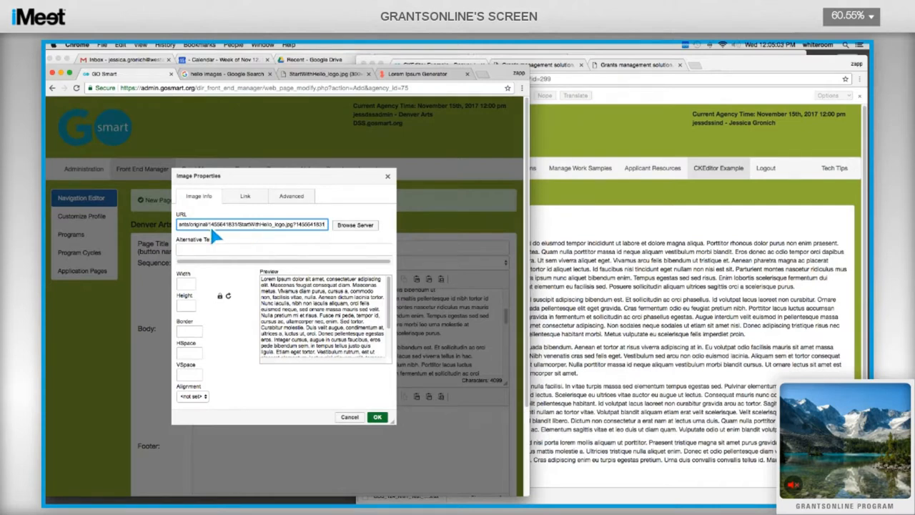
click(270, 335)
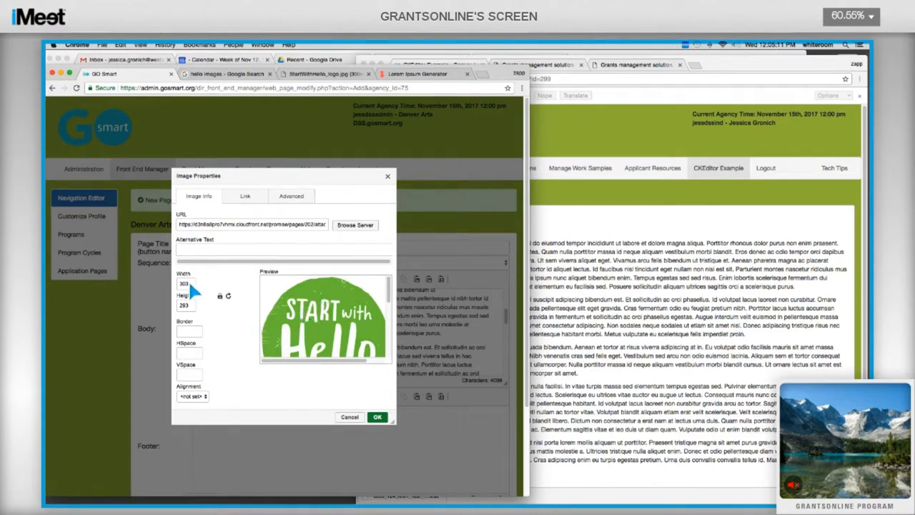
key(BackSpace)
key(BackSpace)
key(BackSpace)
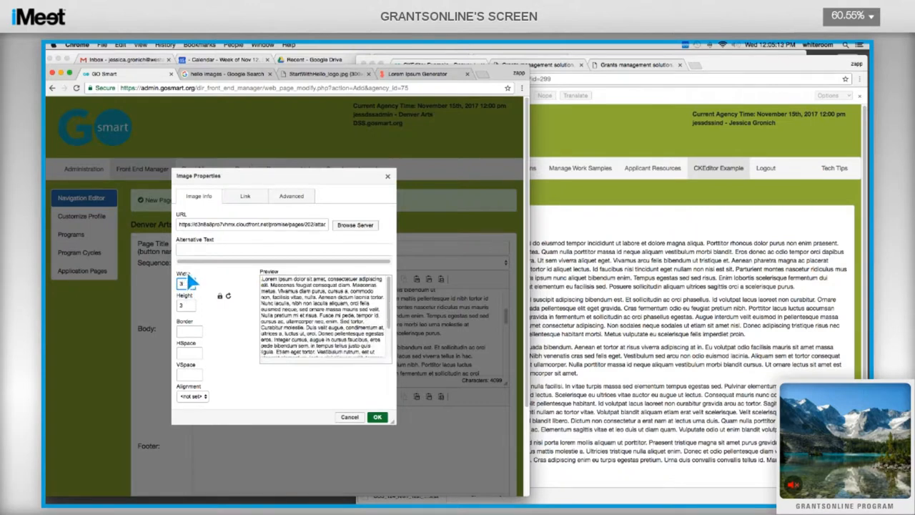
text(100)
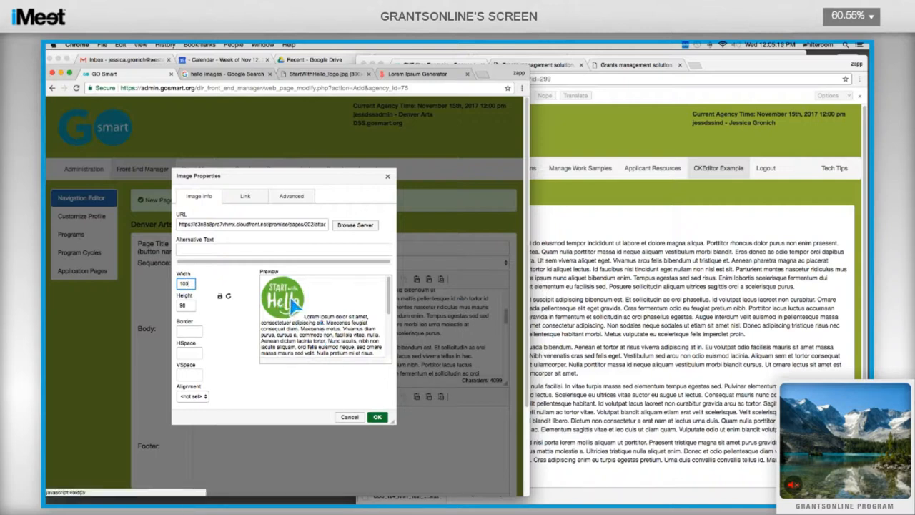
click(188, 351)
text(10)
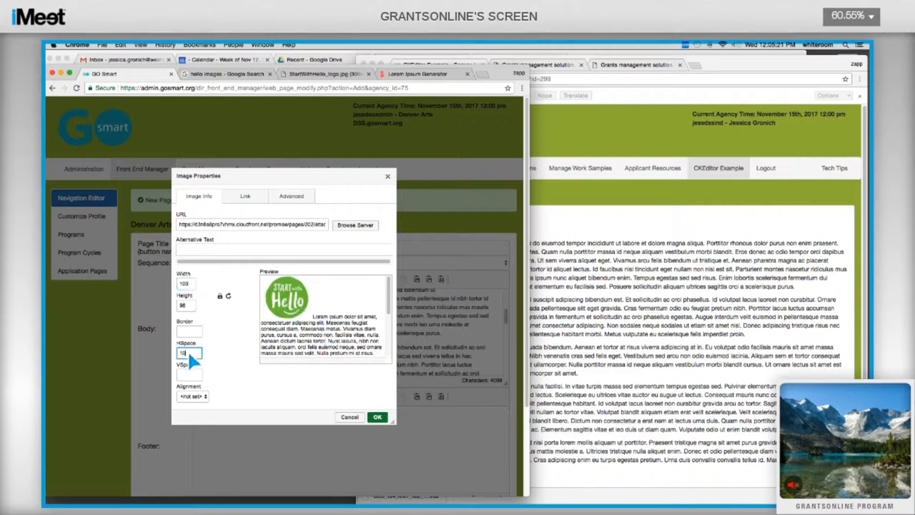
key(Tab)
text(10)
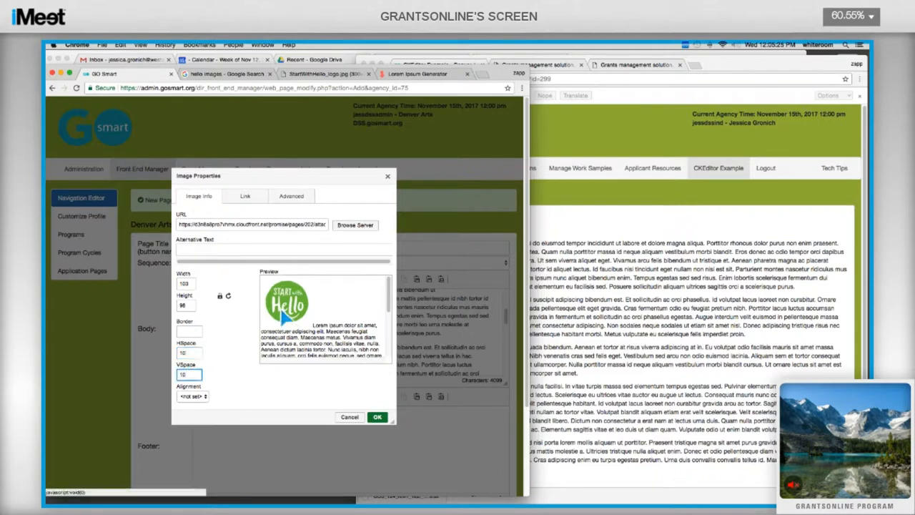
click(379, 418)
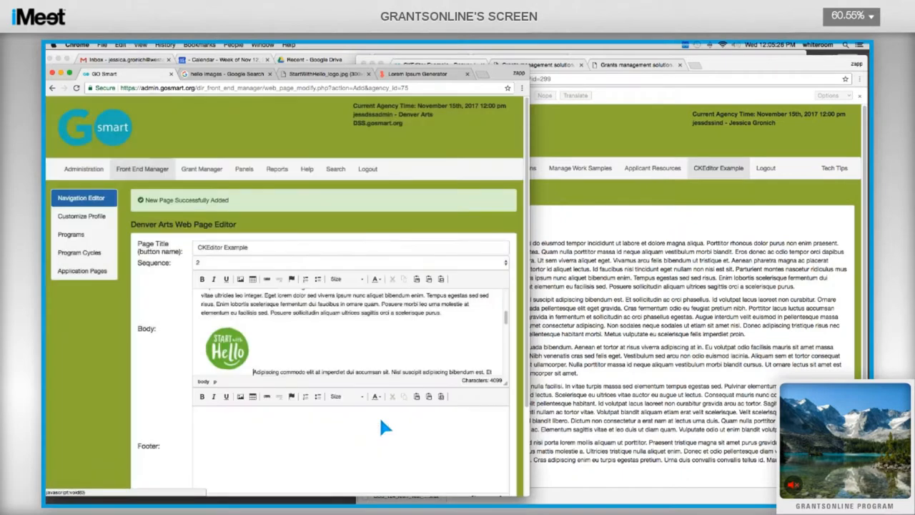
Step: Add an empty paragraph after 'imperdiet proin.' and start a new table there
scroll(242, 336, down, 1)
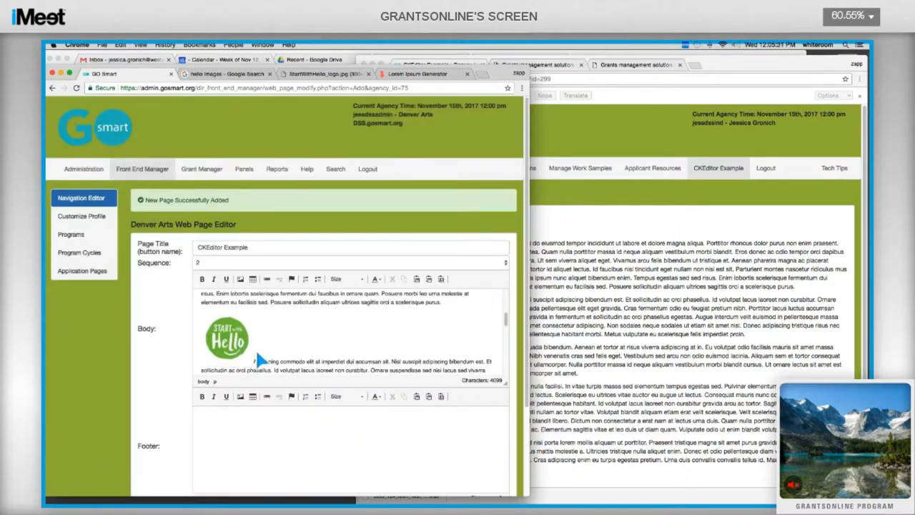
scroll(306, 341, down, 1)
scroll(309, 339, down, 5)
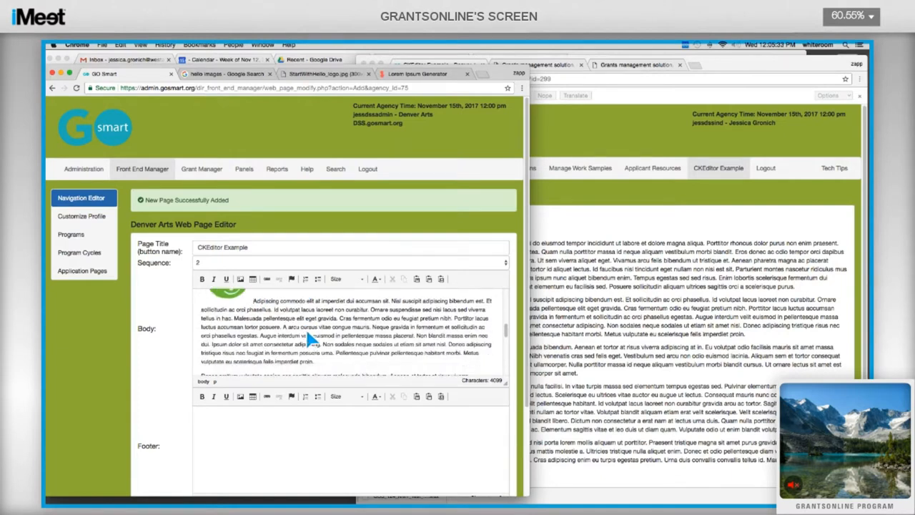
click(312, 335)
key(Return)
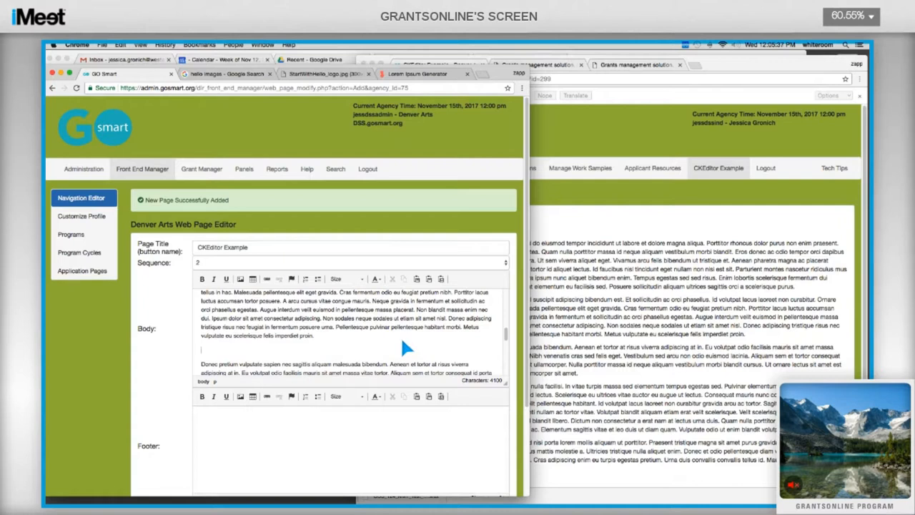
click(252, 279)
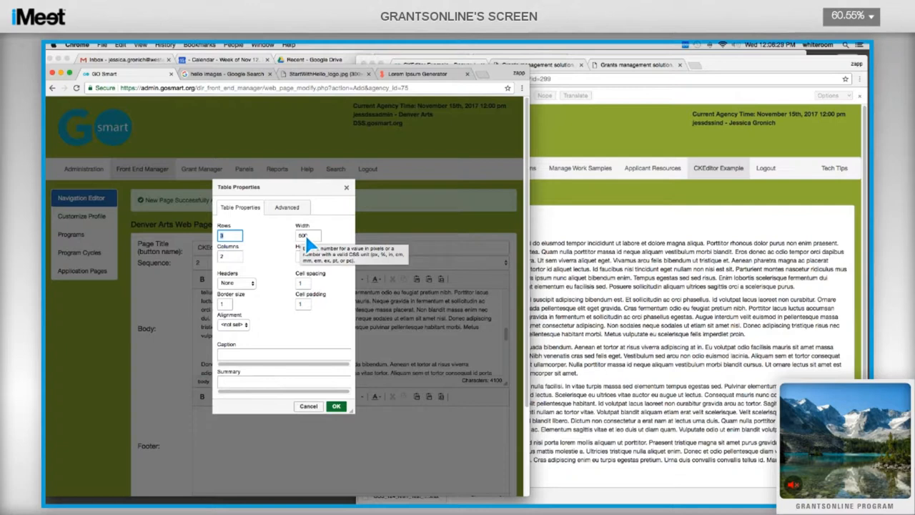
Step: Create the 3×2 table with no headers, 500 wide, centred, and captioned 'Table Title'
click(252, 282)
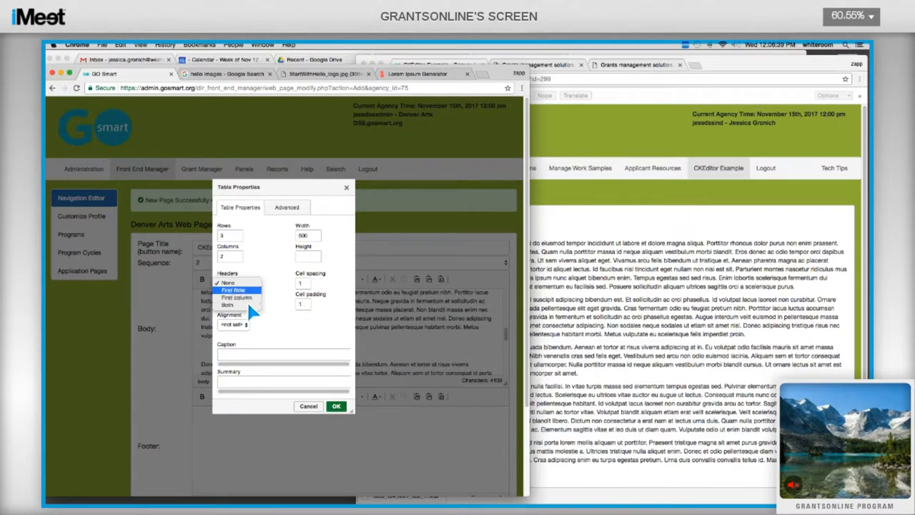
click(267, 288)
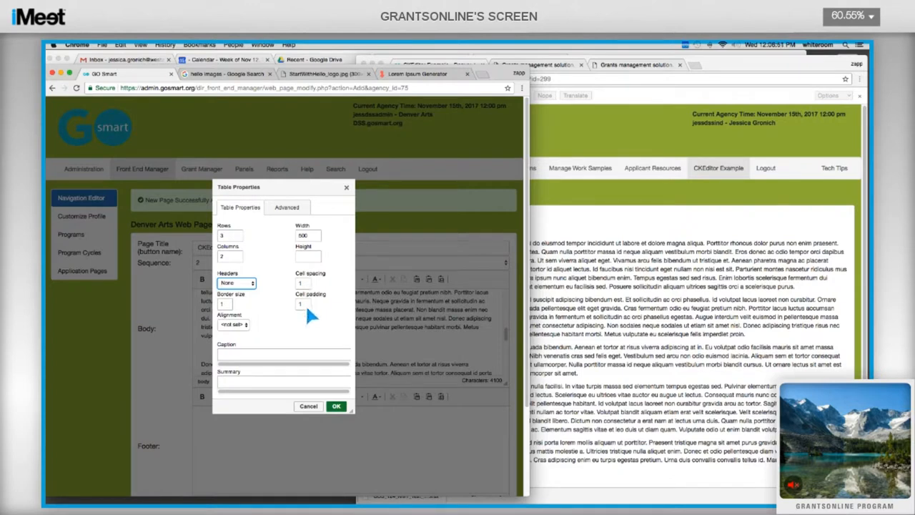
click(249, 324)
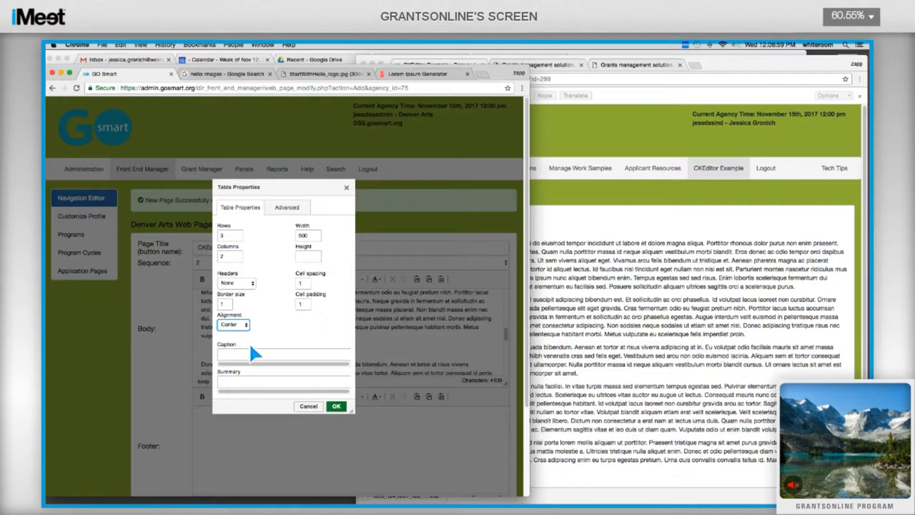
click(249, 351)
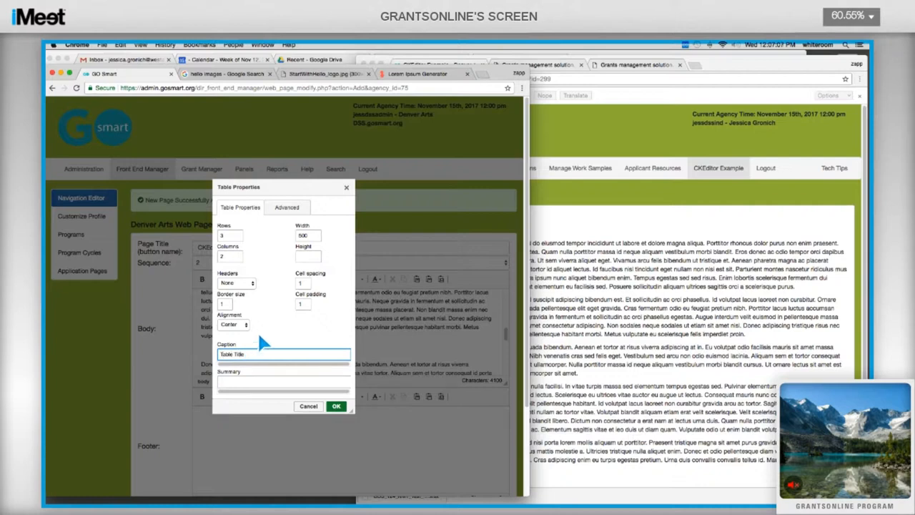
click(336, 405)
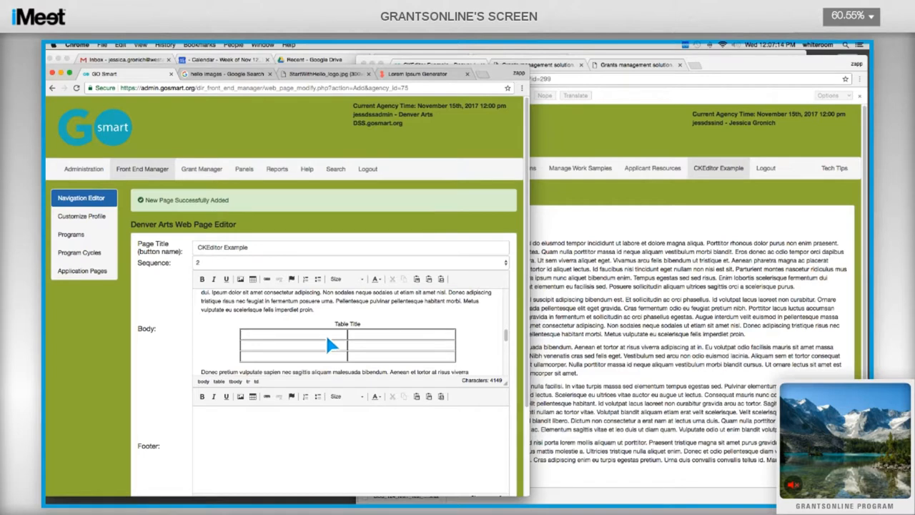
Step: Fill the table cells with Header 1, Header 2, 'This is my table', 'Be sure to..', 'If you are X', 'Please do Y'
text(Header 1)
text(Header)
text( 2)
text(This is my ta)
text(ble)
text(Be su)
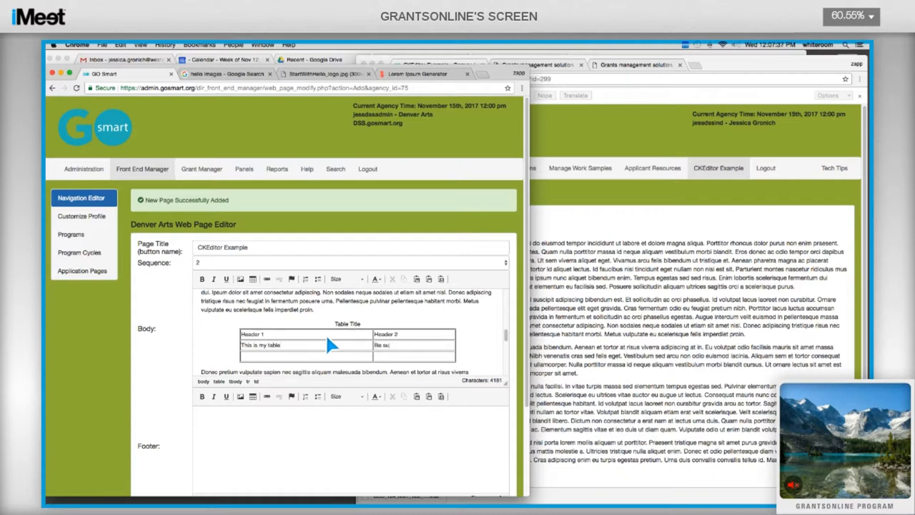
text(re to..)
text(If you)
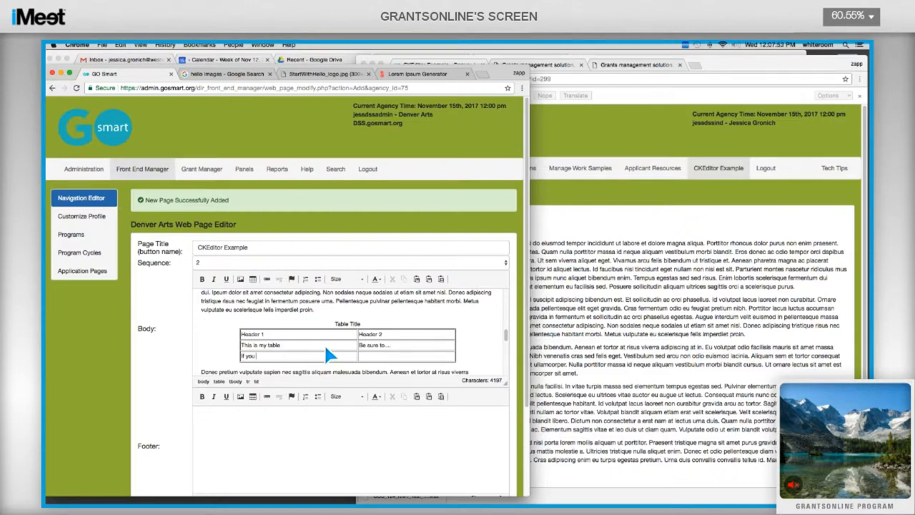
text(re X)
text(Please D)
key(BackSpace)
text(do Y)
Step: Insert a blank row after the 'If you are X' row
right_click(411, 356)
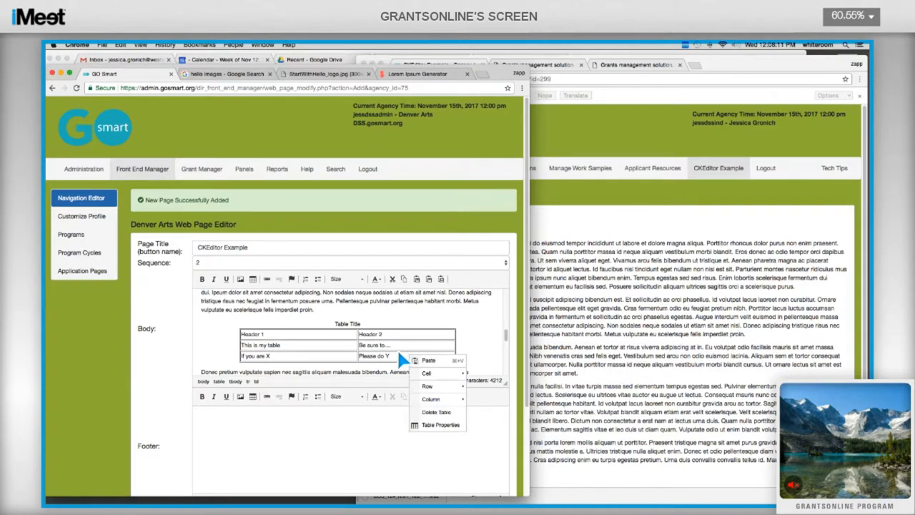
click(447, 428)
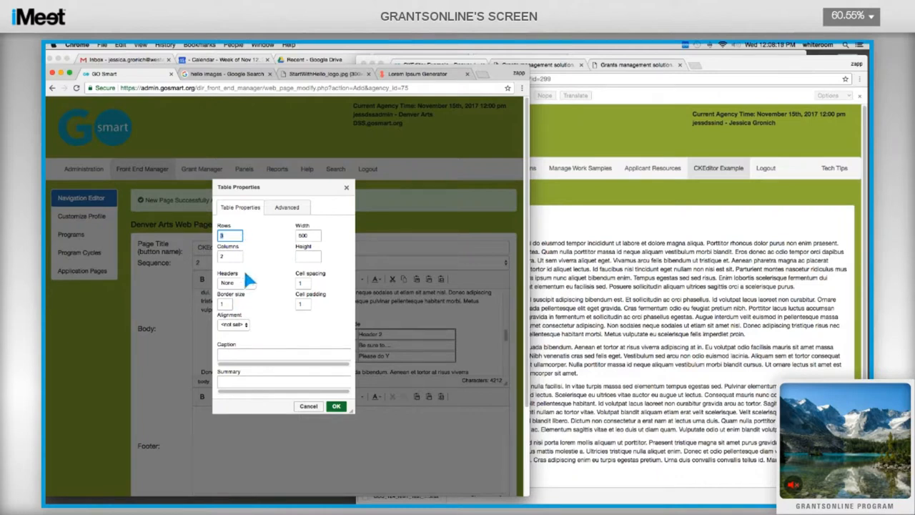
click(335, 406)
right_click(326, 321)
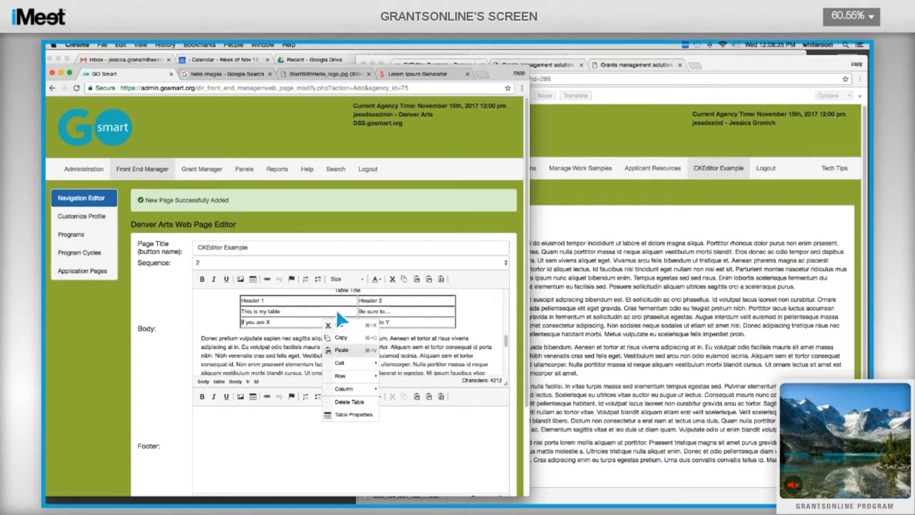
mouse_move(366, 386)
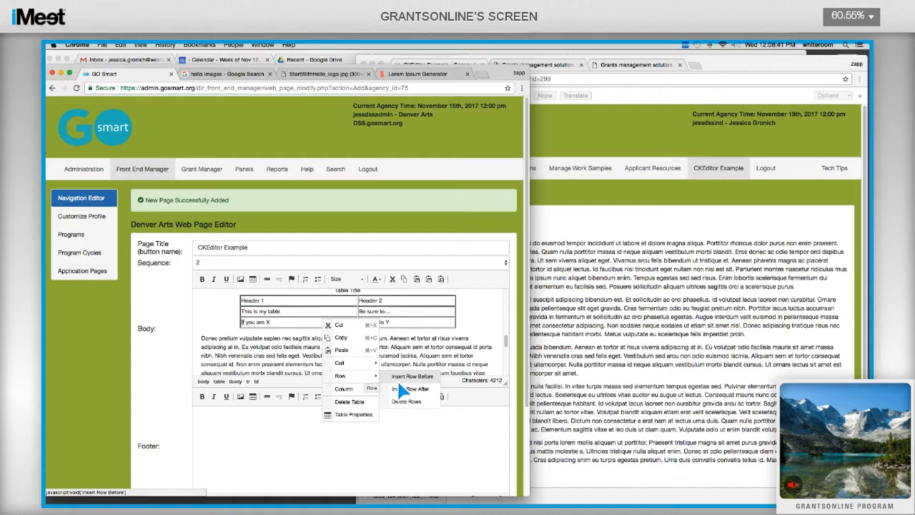
click(398, 388)
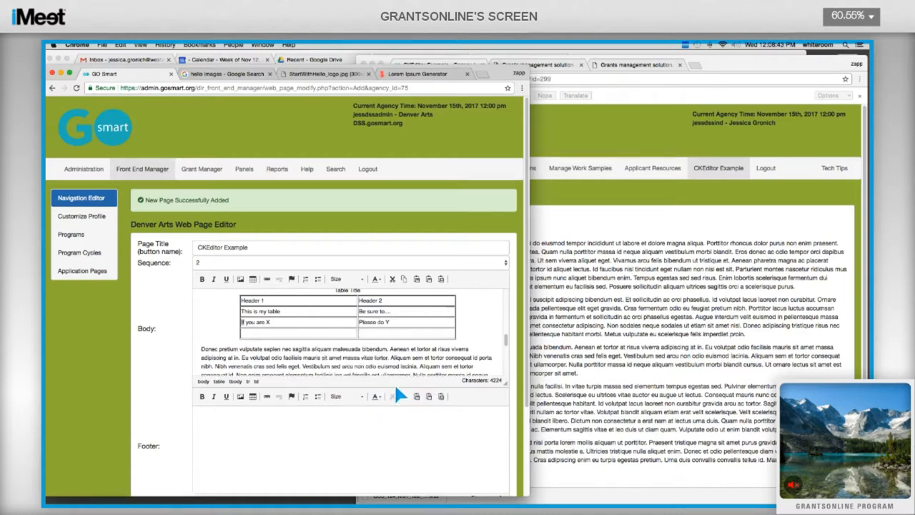
Step: Dismiss the new row's context menu and select the Start with Hello logo image
right_click(343, 342)
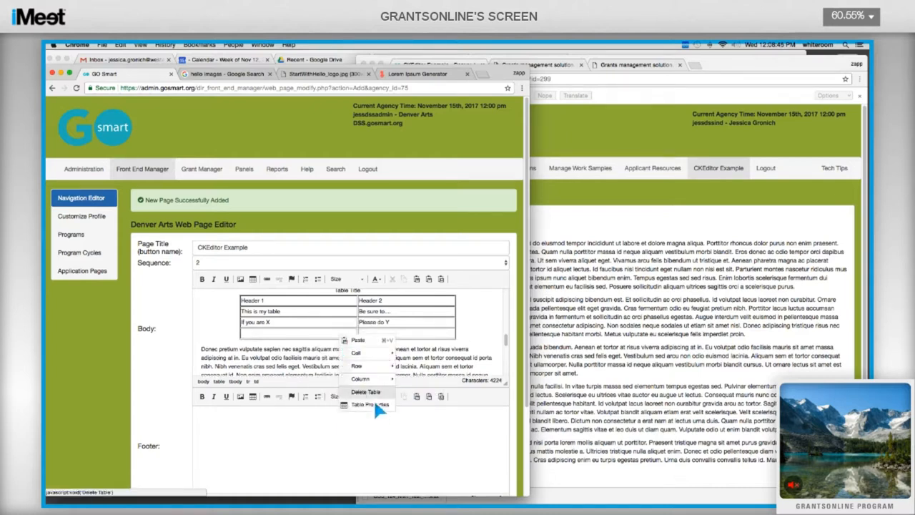
click(310, 319)
scroll(294, 341, up, 5)
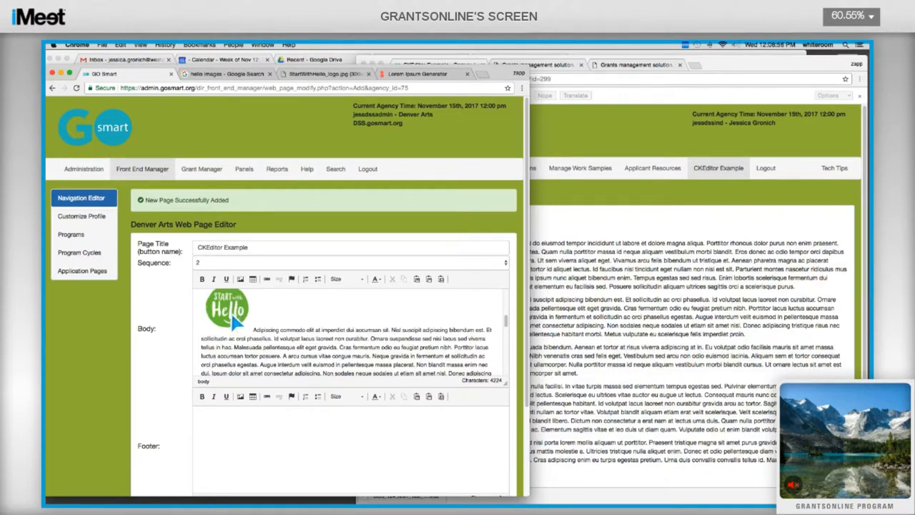
click(231, 308)
right_click(230, 307)
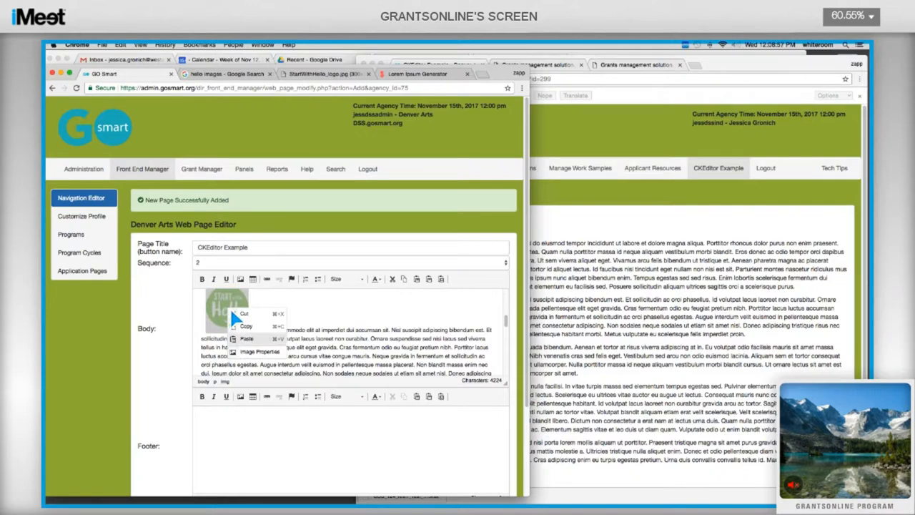
click(261, 353)
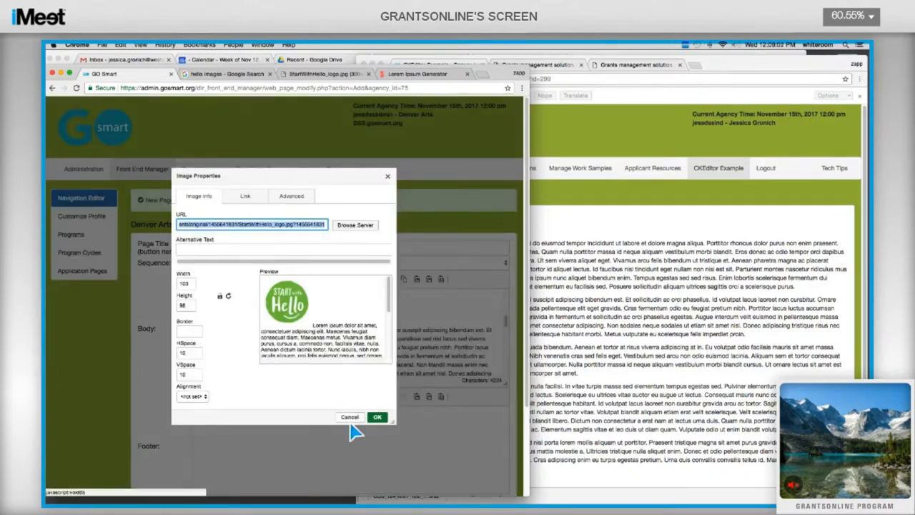
click(388, 177)
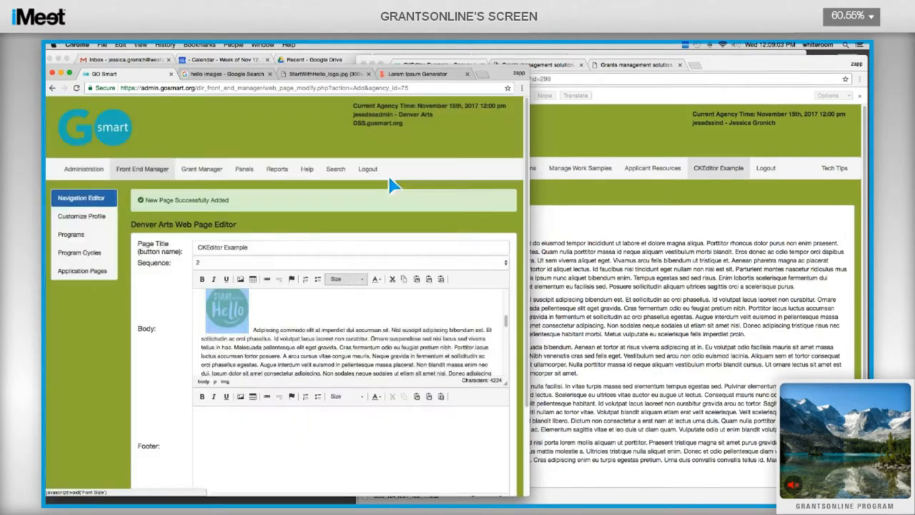
scroll(351, 322, down, 3)
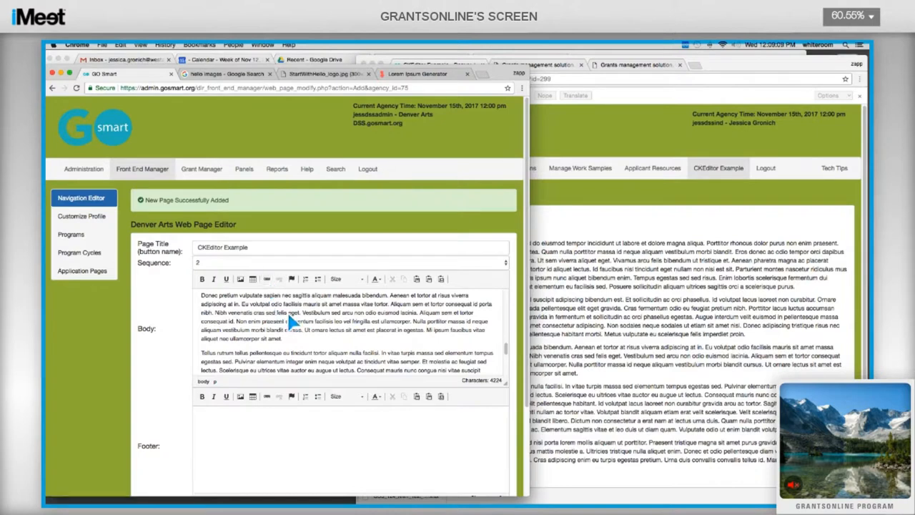
scroll(227, 345, up, 2)
Step: Link the words 'Donec pretium' to gosmart.org
mouse_move(228, 334)
mouse_down()
mouse_move(208, 329)
mouse_move(226, 329)
mouse_up()
click(213, 330)
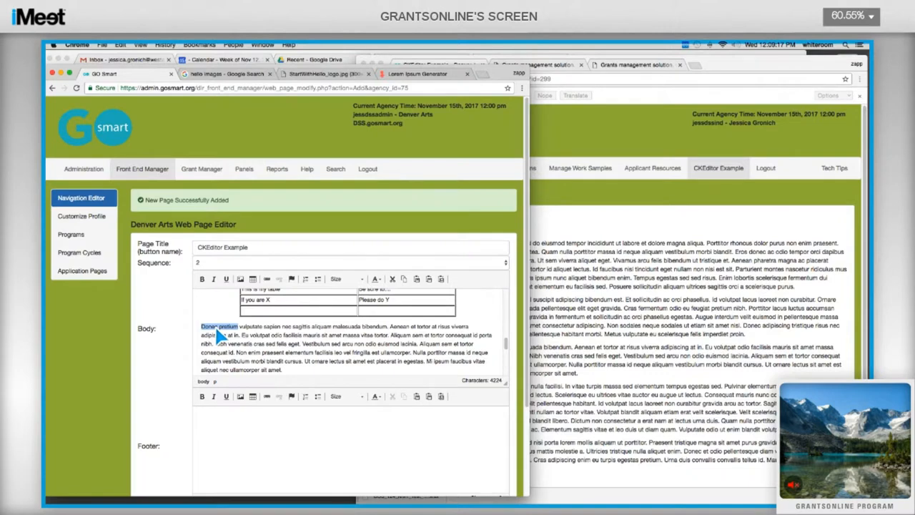
click(270, 283)
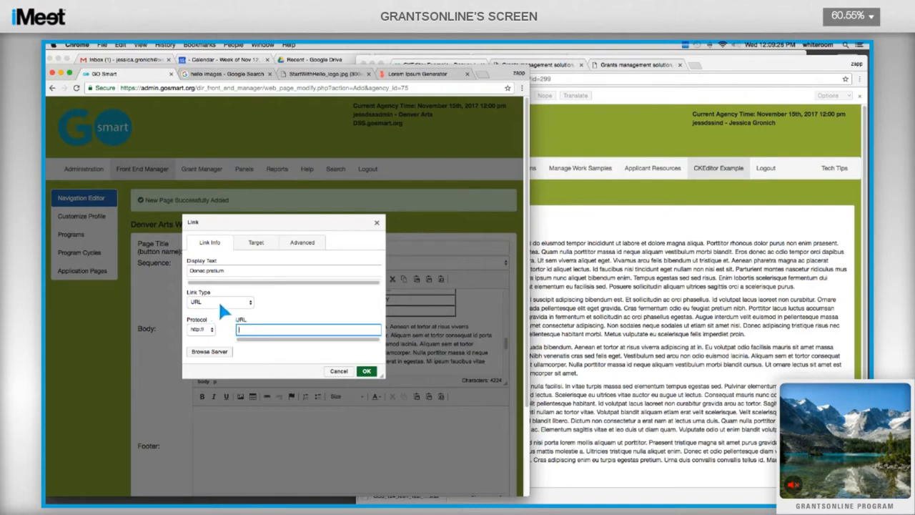
text(gosmart.org)
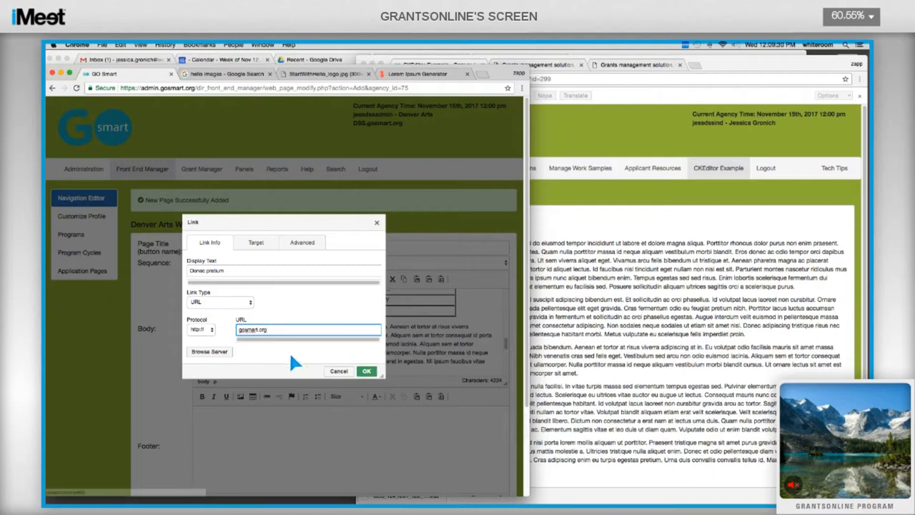
click(366, 372)
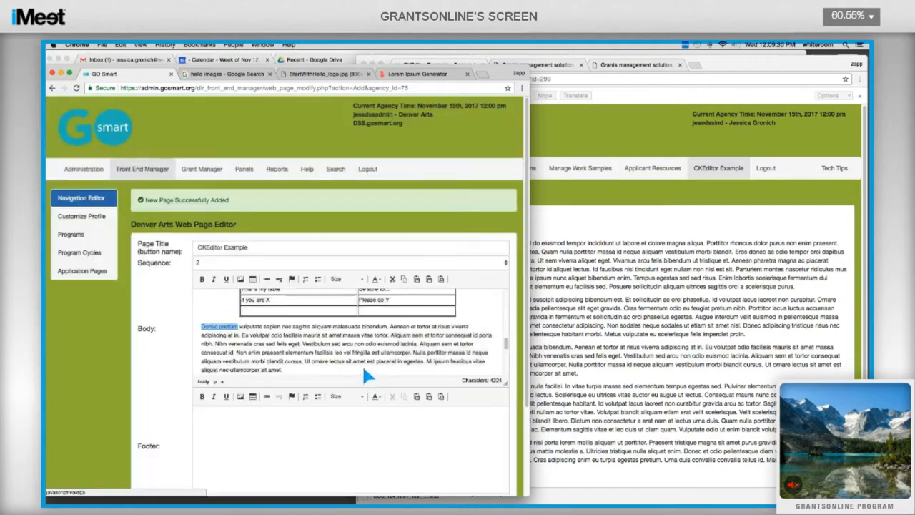
click(249, 335)
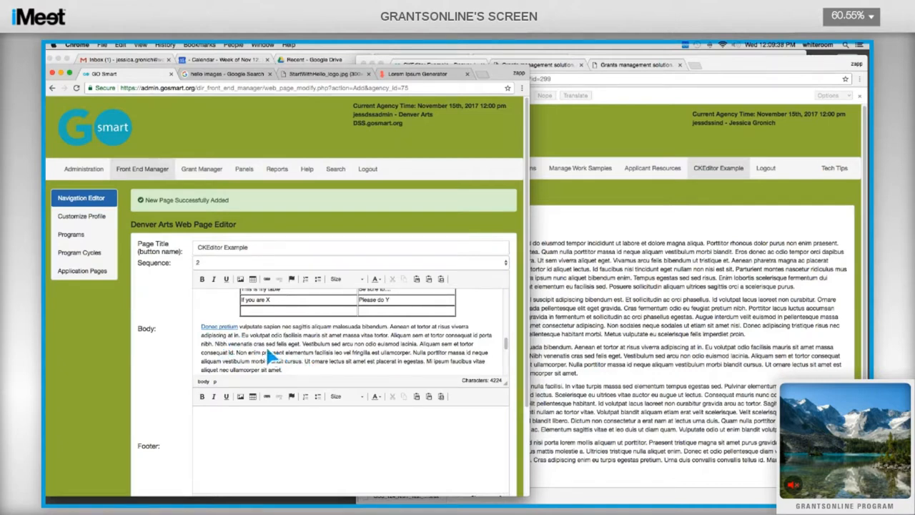
scroll(279, 352, down, 1)
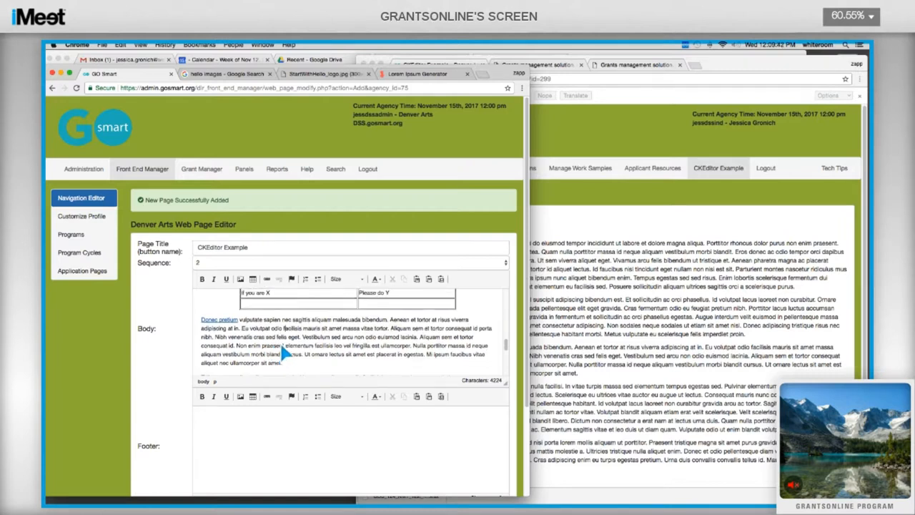
scroll(284, 352, down, 2)
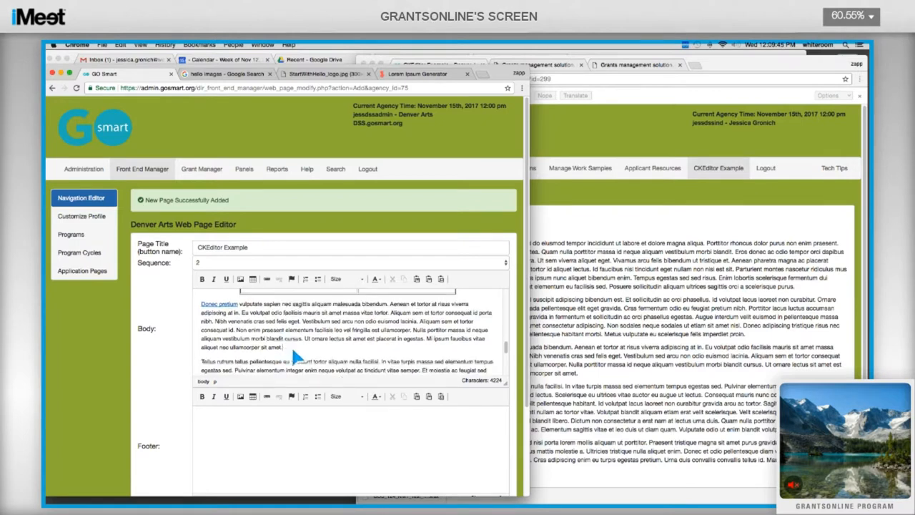
Step: Add the paragraph 'Please download this spreadsheet, fill it out and upload below' and select 'spreadsheet'
key(Return)
key(Return)
text(Please do)
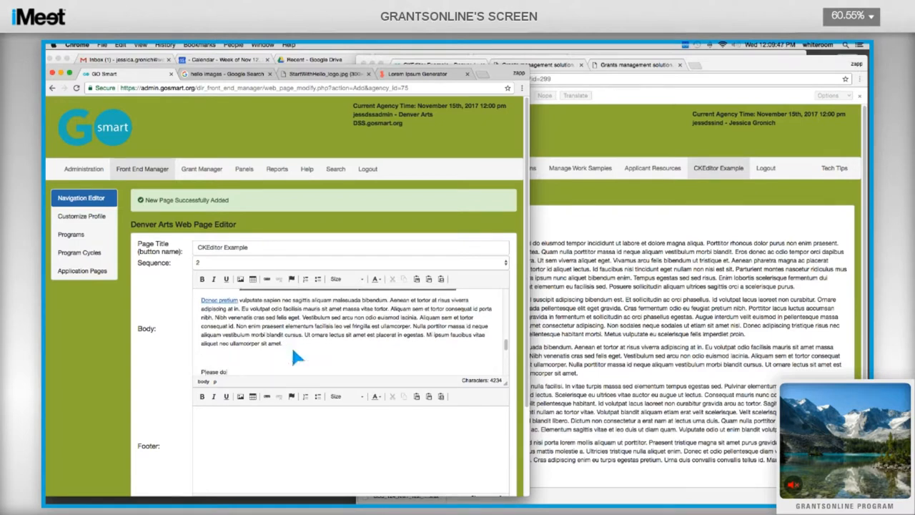
text(wnload this spreadsheet, fill it out and upload below.)
double_click(271, 372)
Step: Link 'spreadsheet' to GOS_124_NMT_Test_for_BRI.xlsx from the Application_Documents folder
click(272, 282)
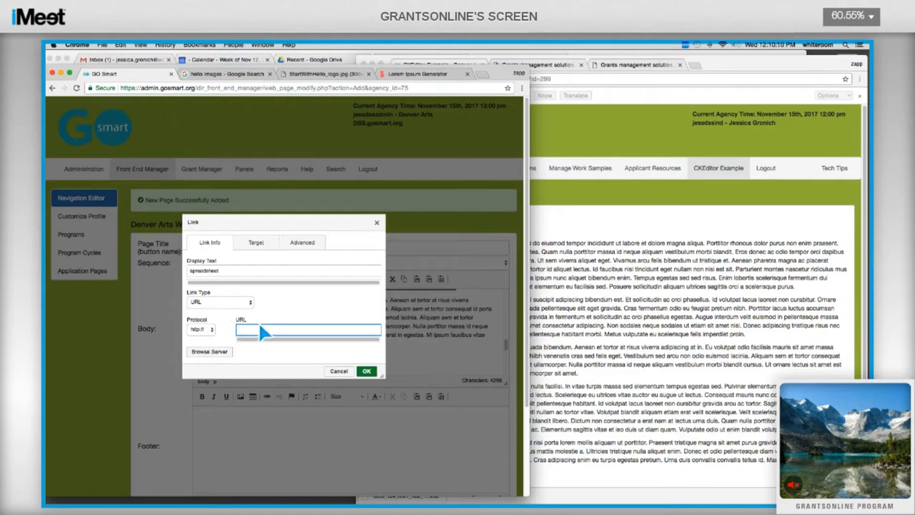
click(210, 351)
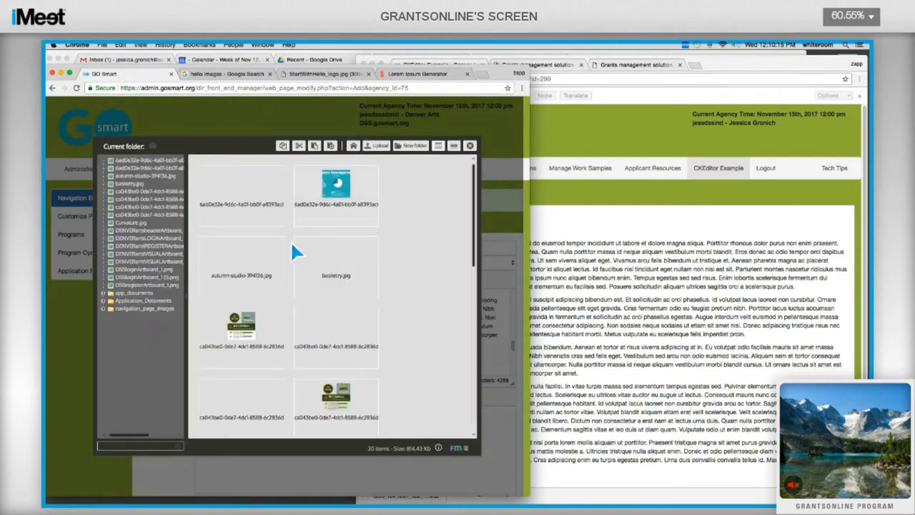
scroll(379, 212, down, 2)
scroll(374, 201, down, 8)
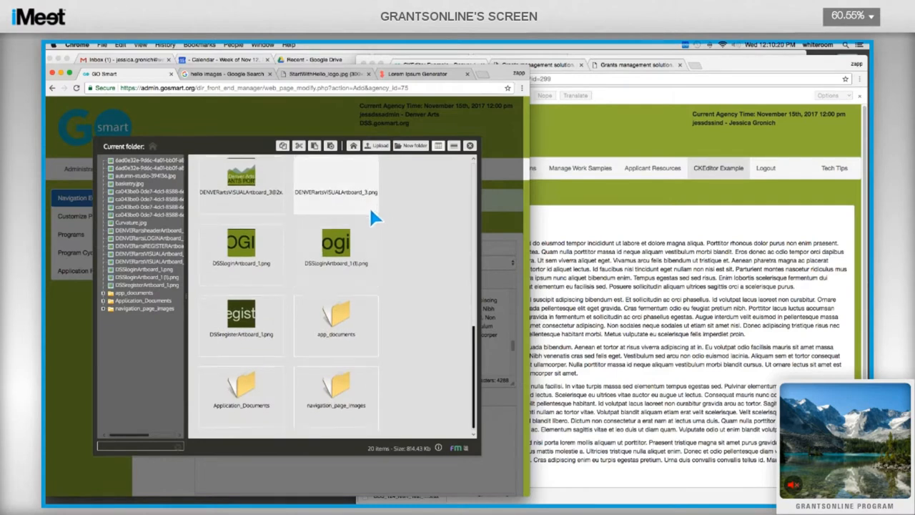
double_click(266, 394)
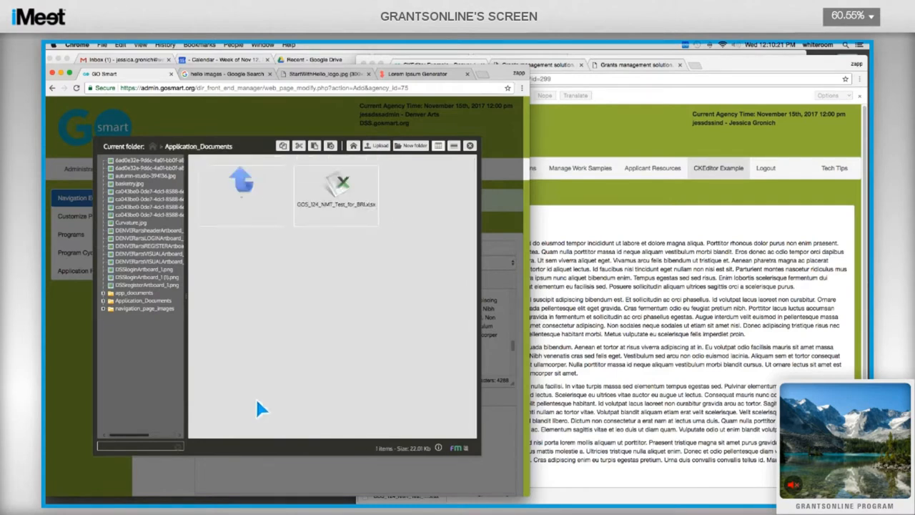
click(361, 180)
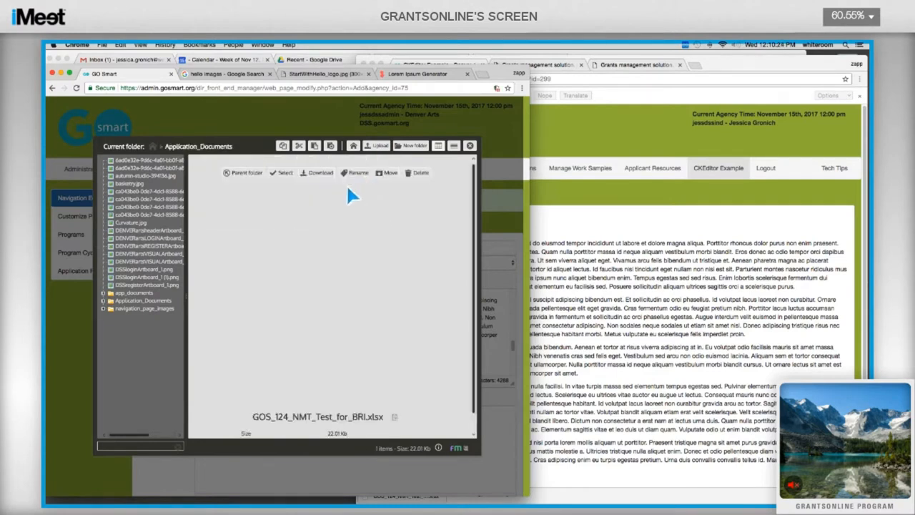
click(281, 176)
key(Return)
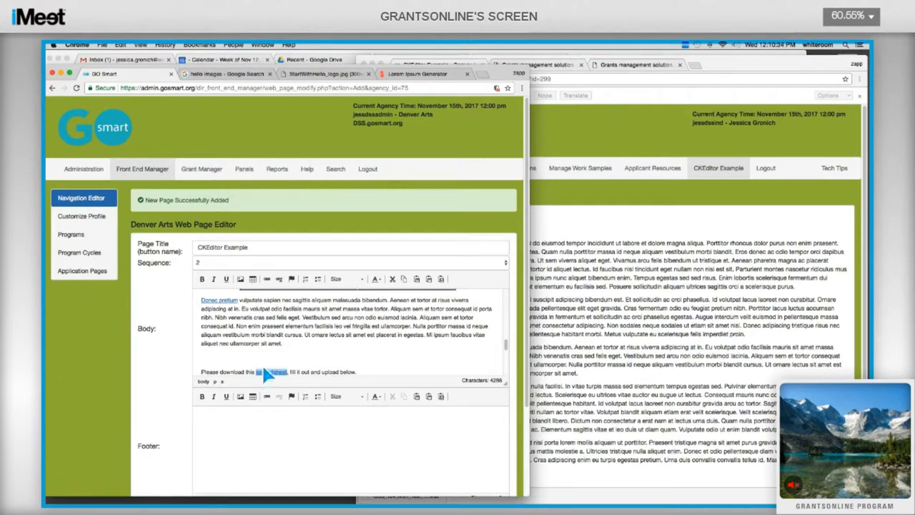
click(301, 361)
Step: Insert an anchor named 'Point 1' before 'Donec pretium'
scroll(292, 339, up, 1)
scroll(297, 343, up, 1)
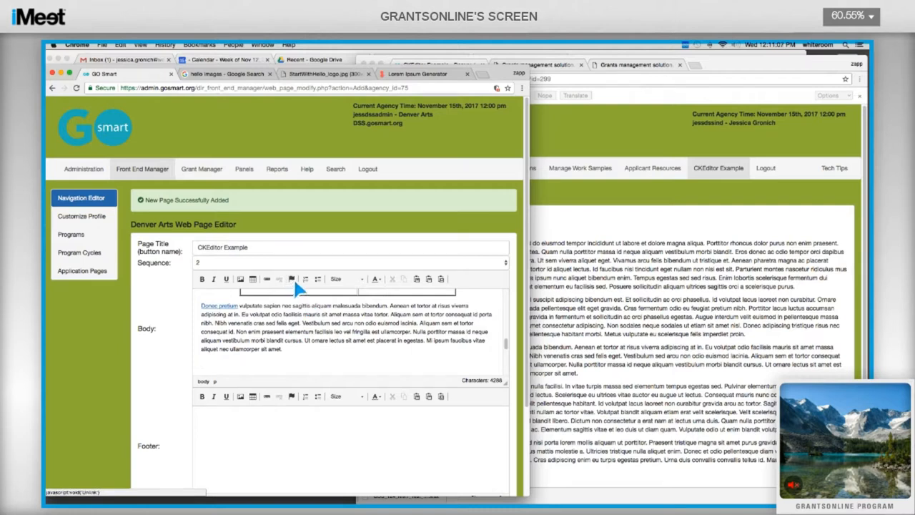
click(198, 307)
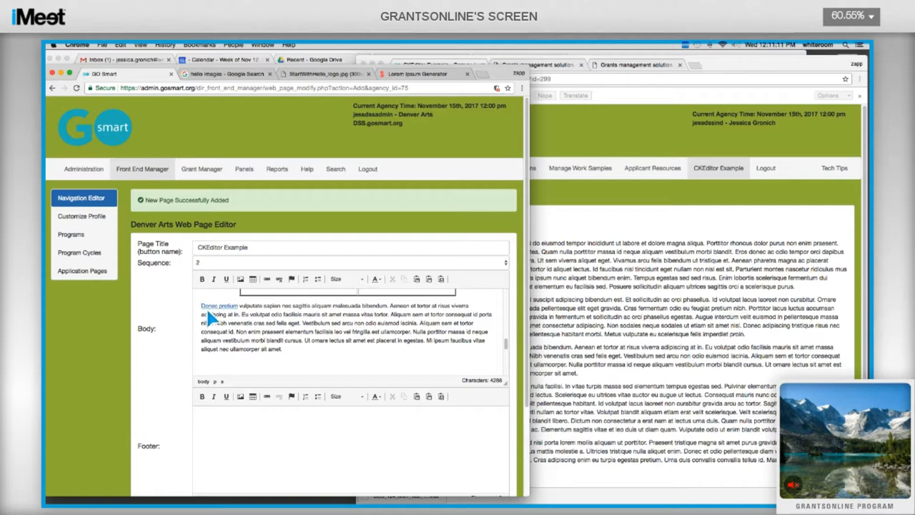
click(292, 279)
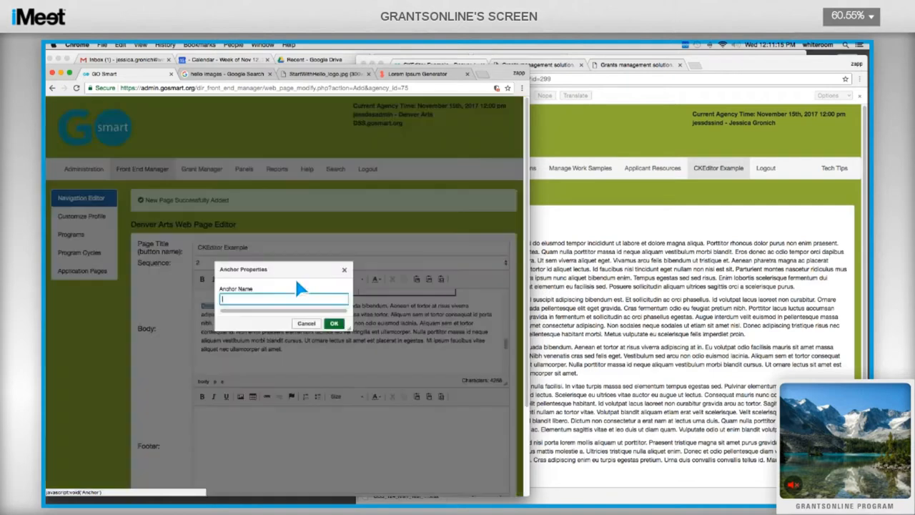
text(Par)
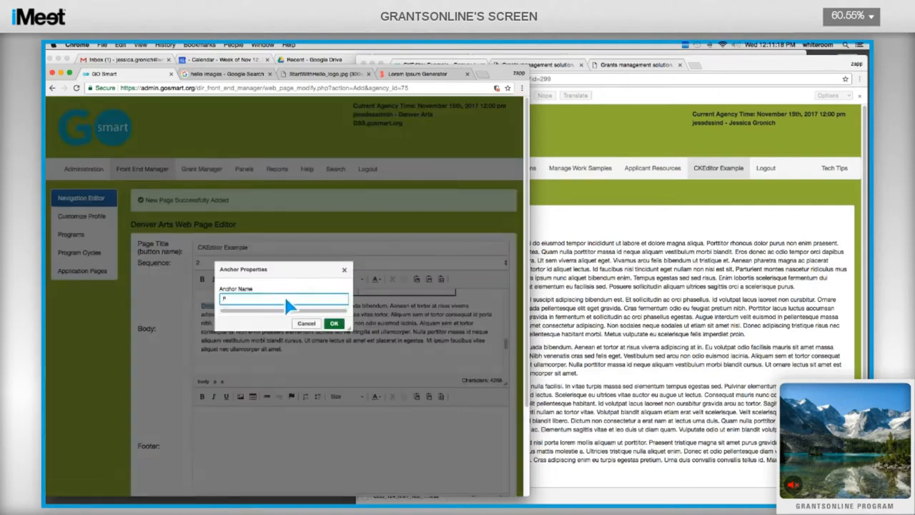
key(BackSpace)
key(BackSpace)
text(oint 1)
click(334, 326)
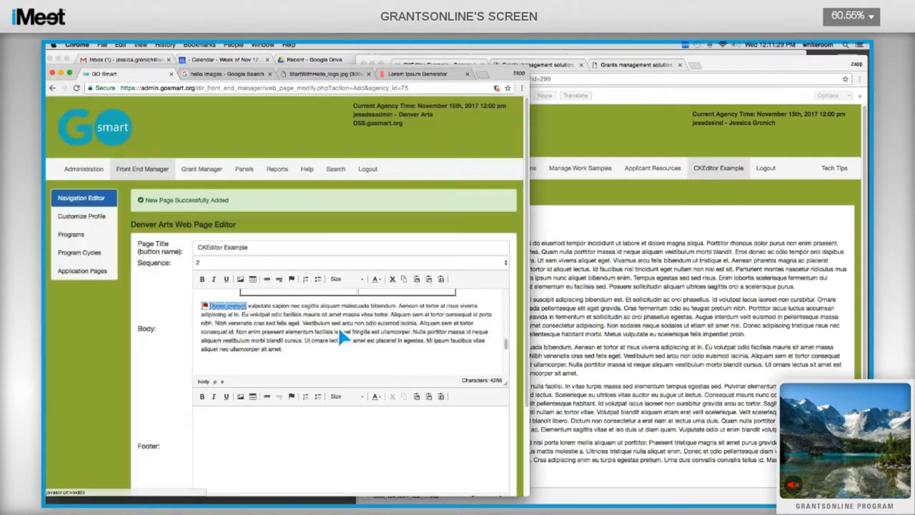
Step: Insert an anchor named 'Point 2' at the 'Tellus rutrum' paragraph
scroll(278, 338, down, 8)
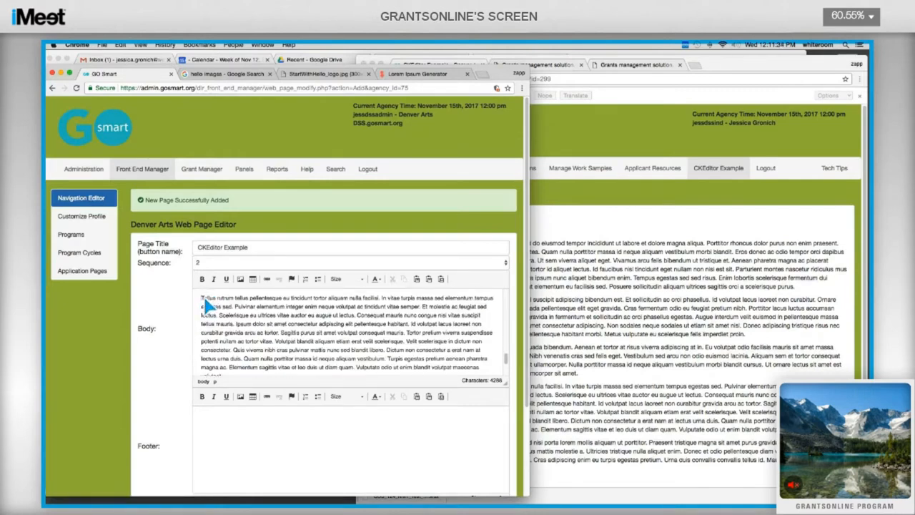
click(291, 280)
text(Point 2)
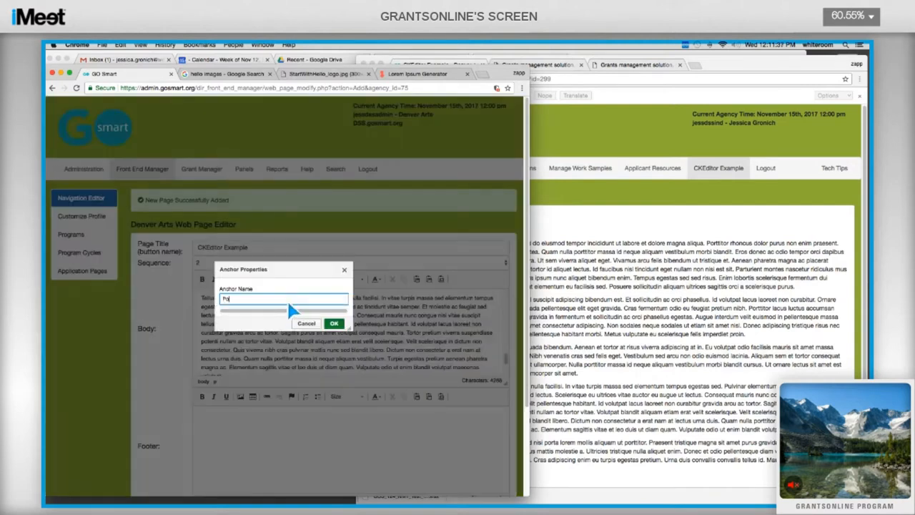
click(334, 324)
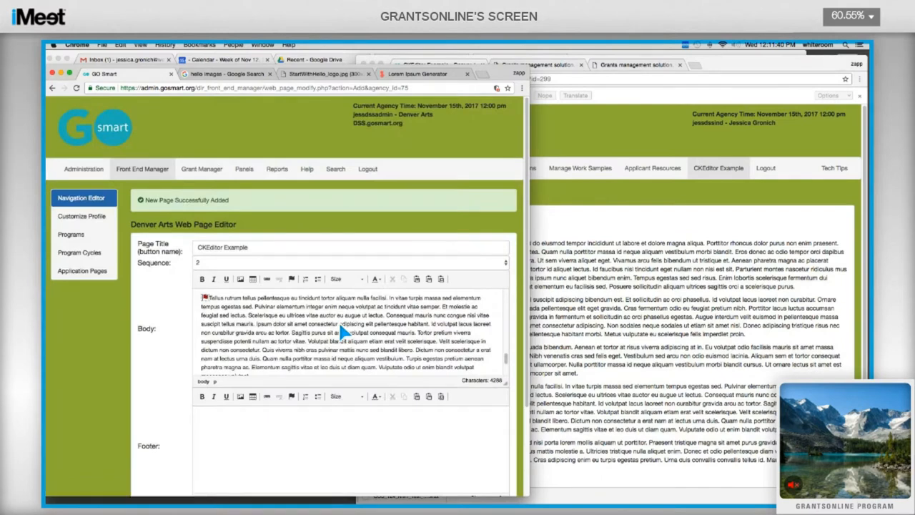
scroll(335, 331, down, 1)
scroll(300, 325, down, 3)
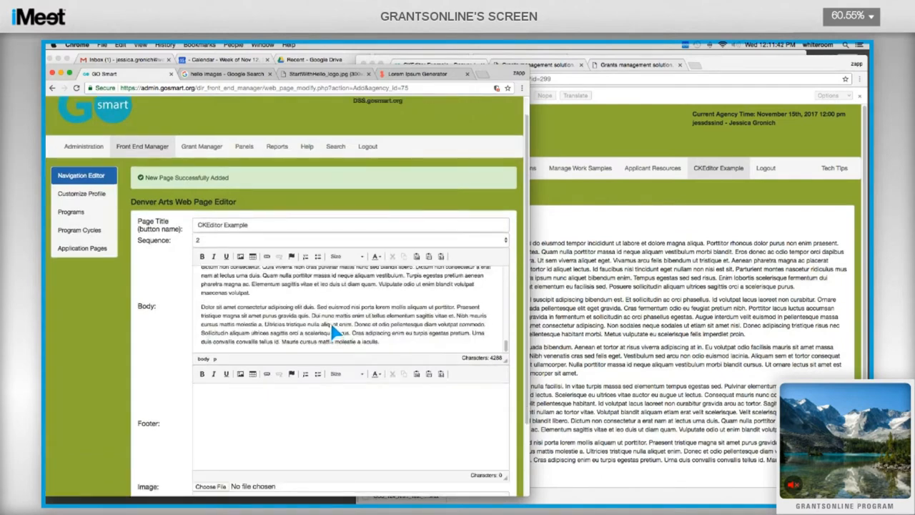
Step: Type the entries Point 1, Point 2 and So on on separate lines
scroll(261, 309, up, 8)
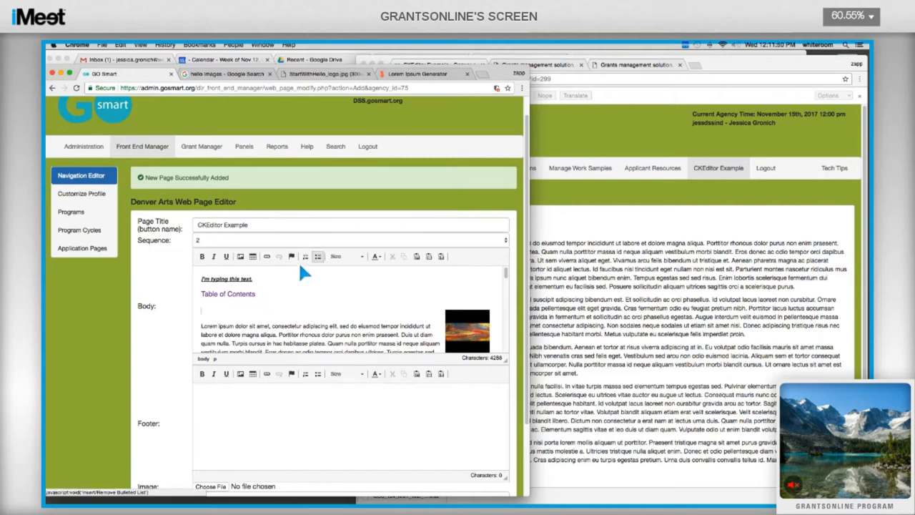
text(Point 1)
key(Return)
text(Point 2)
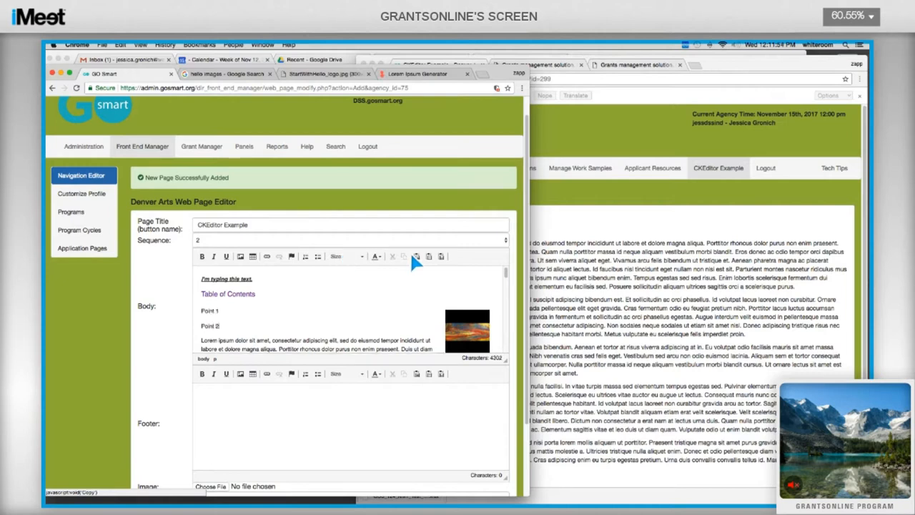
key(Return)
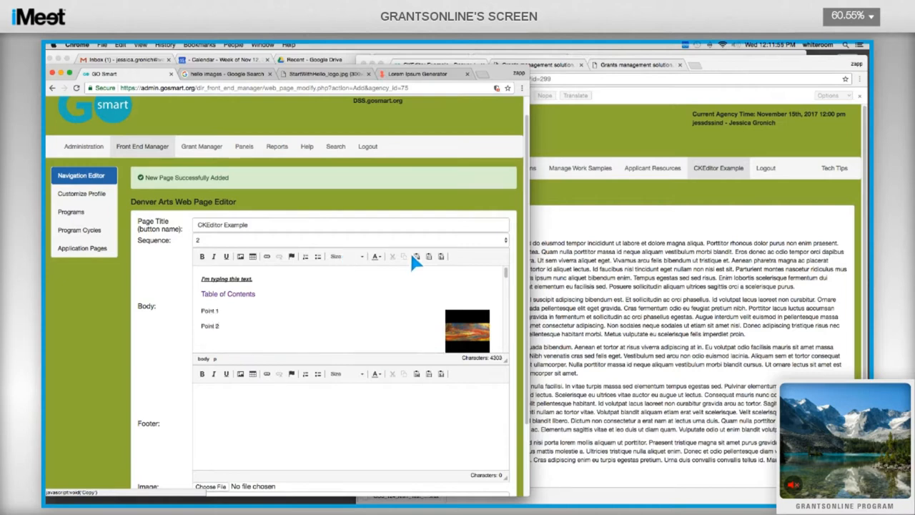
text(So on)
Step: Format the three entries as a numbered list, briefly trying bullets first
triple_click(205, 310)
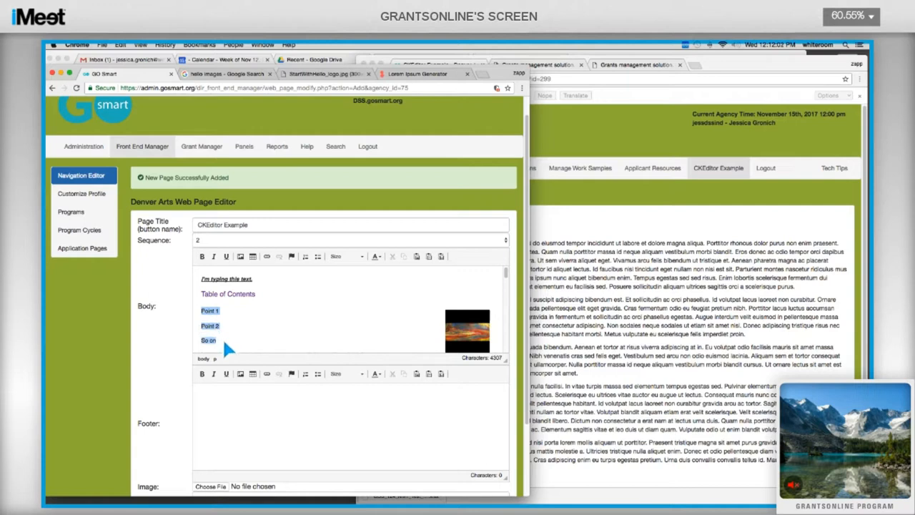
click(305, 258)
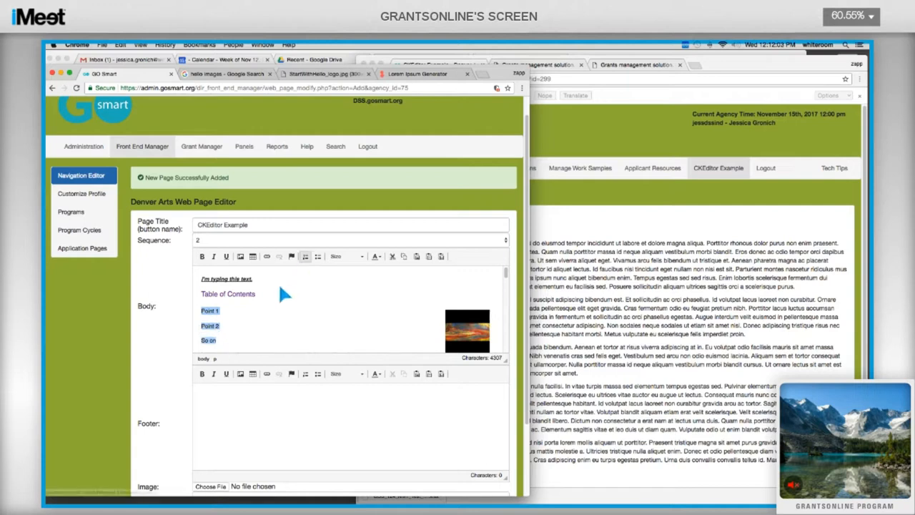
click(318, 259)
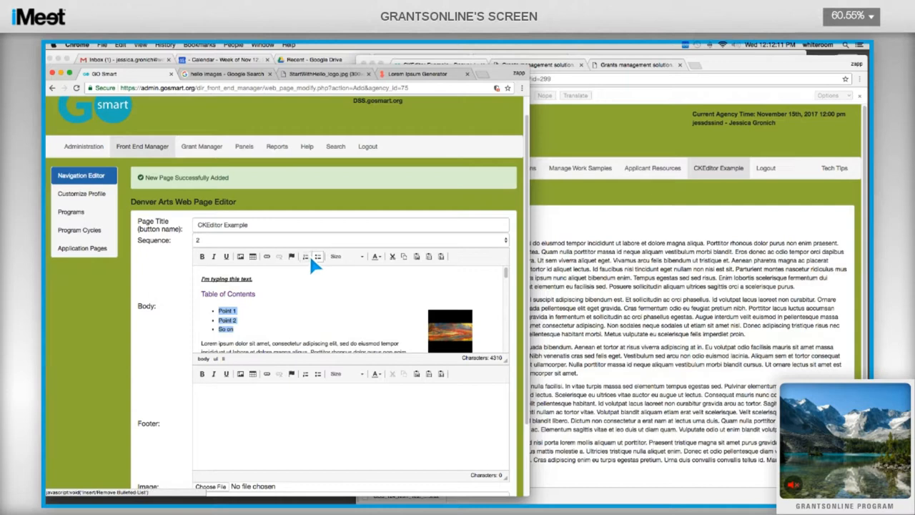
click(306, 257)
click(255, 322)
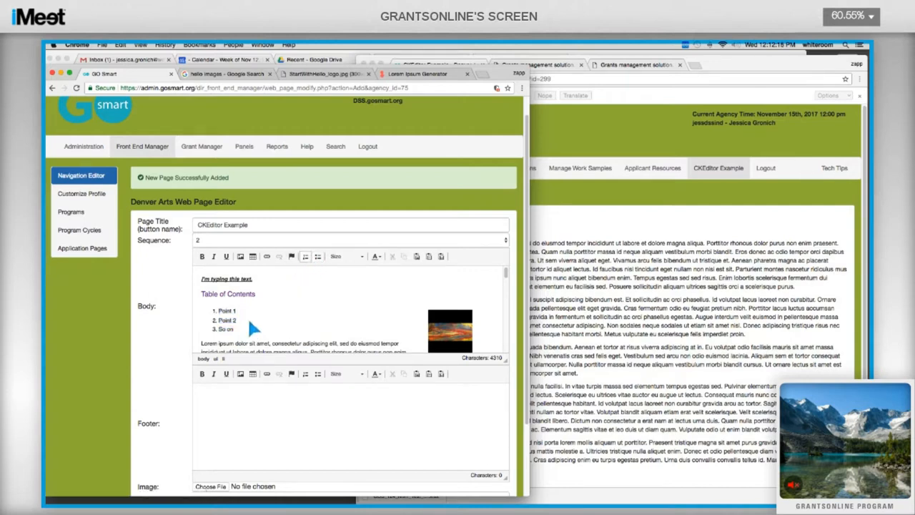
triple_click(230, 312)
Step: Link Point 1 to the Point 1 anchor in the text, opening in the same window
click(268, 255)
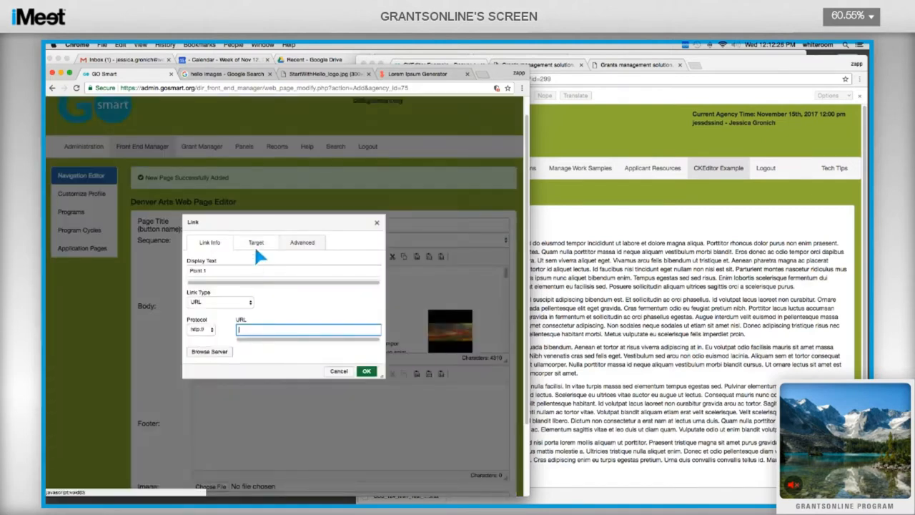
click(254, 245)
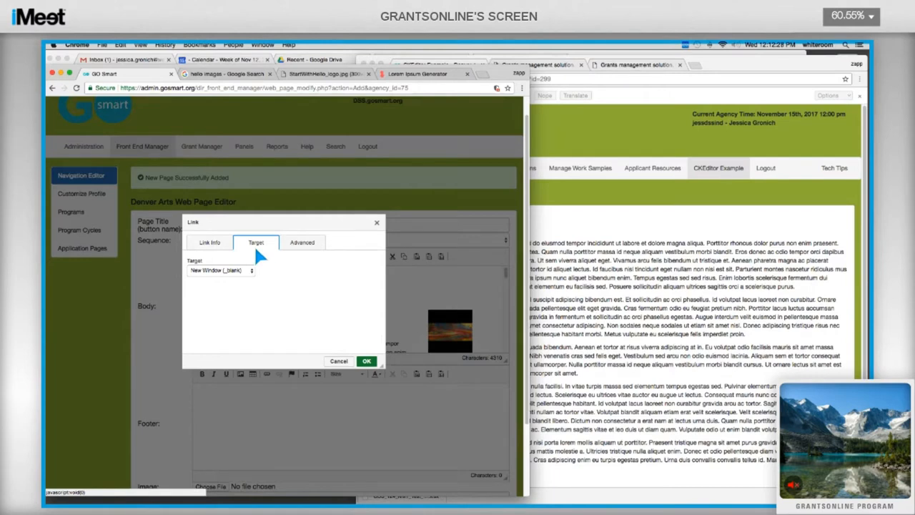
click(230, 275)
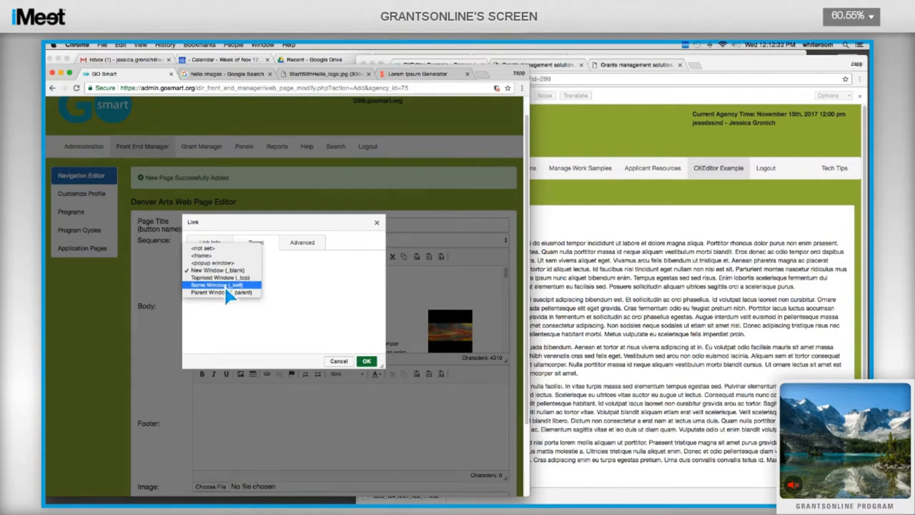
click(224, 285)
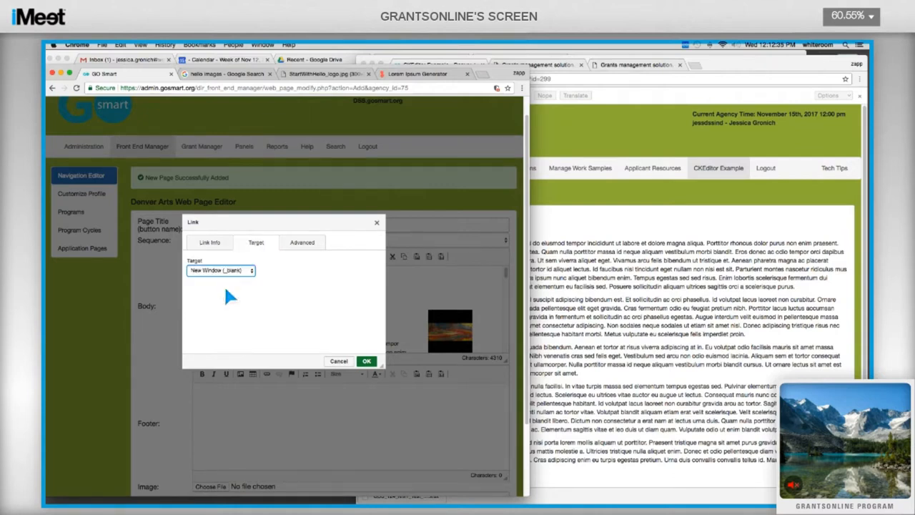
click(213, 243)
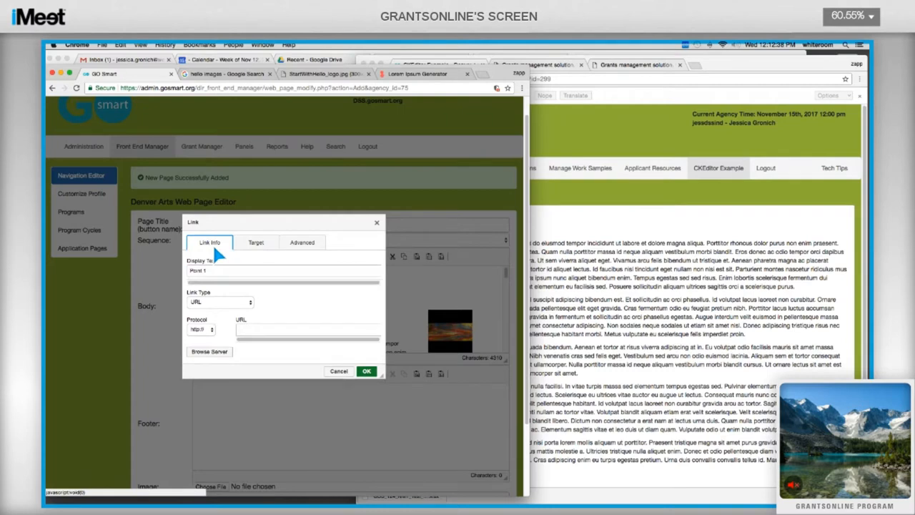
click(222, 303)
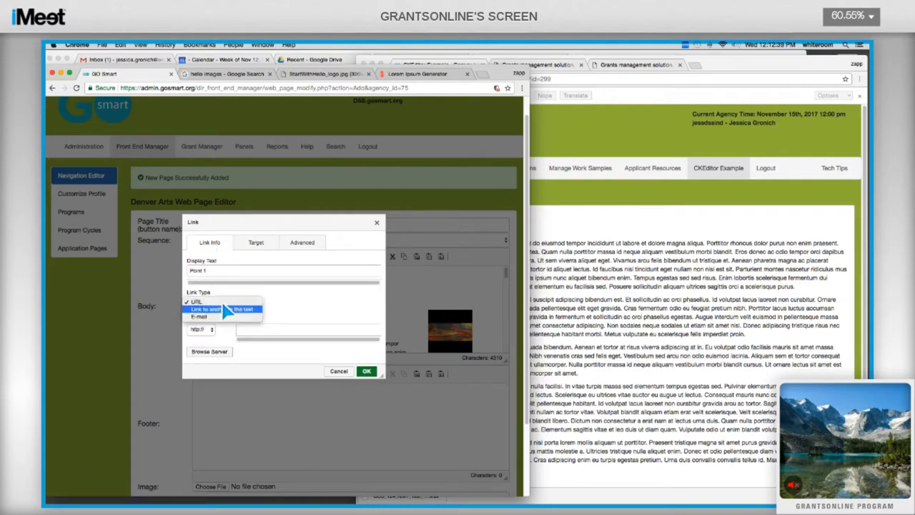
click(222, 309)
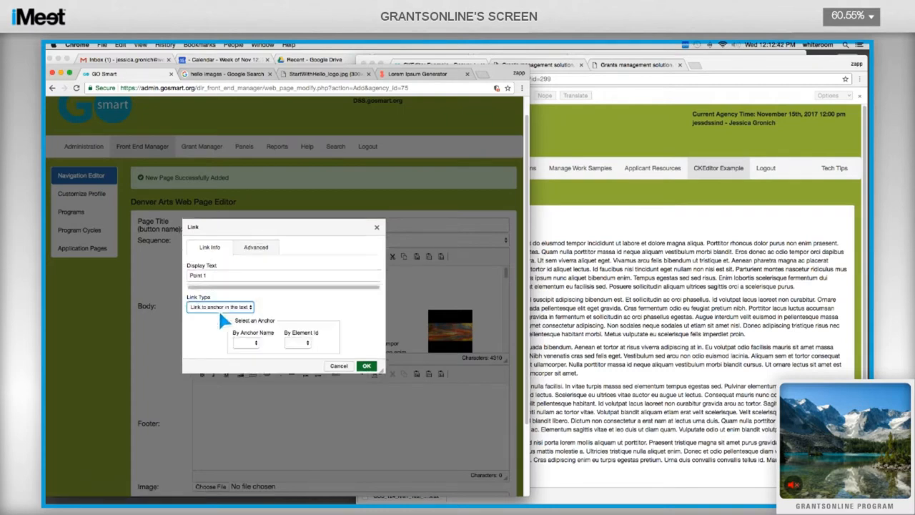
click(246, 343)
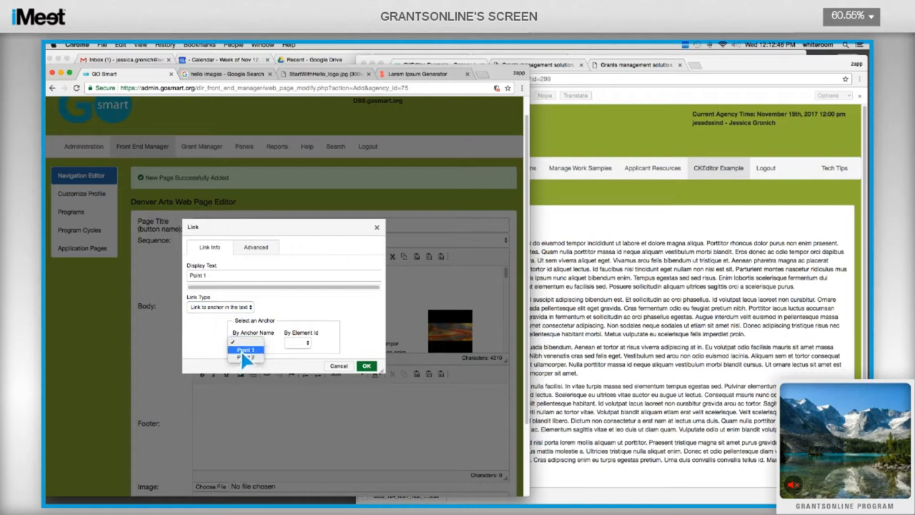
click(246, 349)
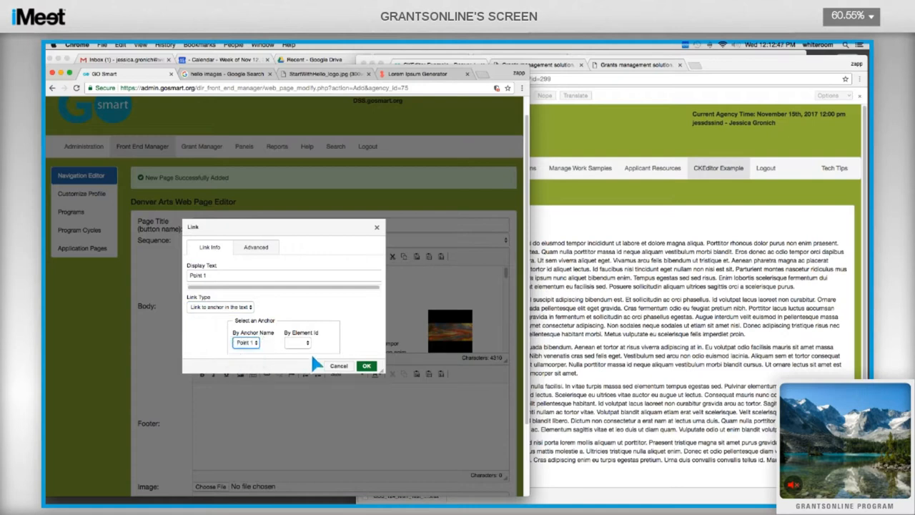
click(366, 367)
Step: Link Point 2 to the Point 2 anchor in the text, opening in the same window
drag(218, 320, 235, 320)
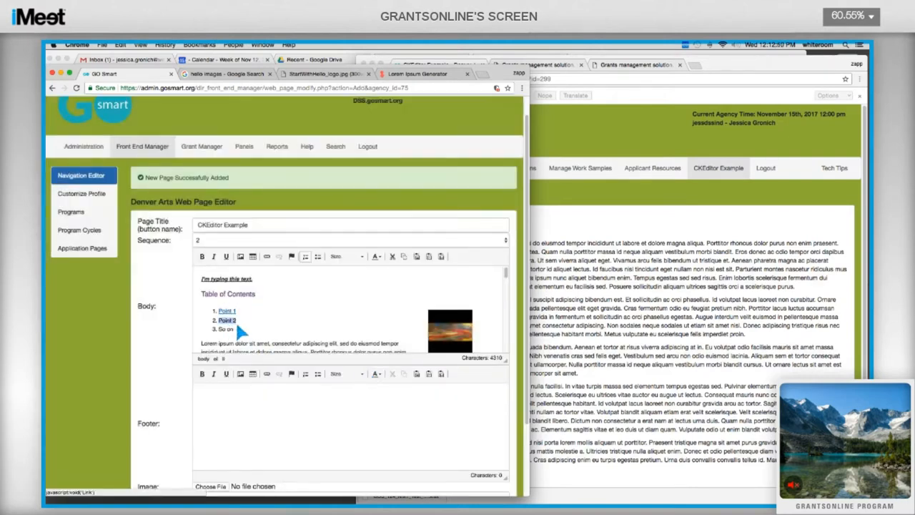
click(267, 258)
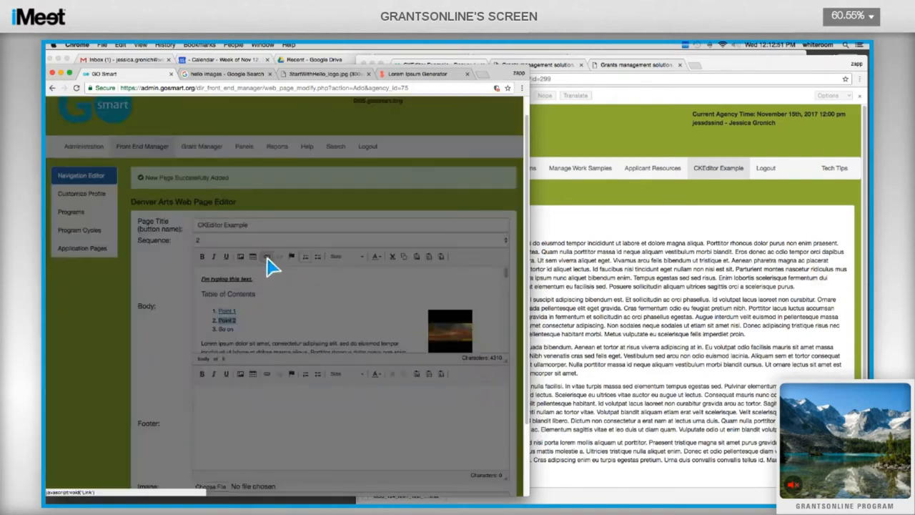
click(256, 242)
click(247, 272)
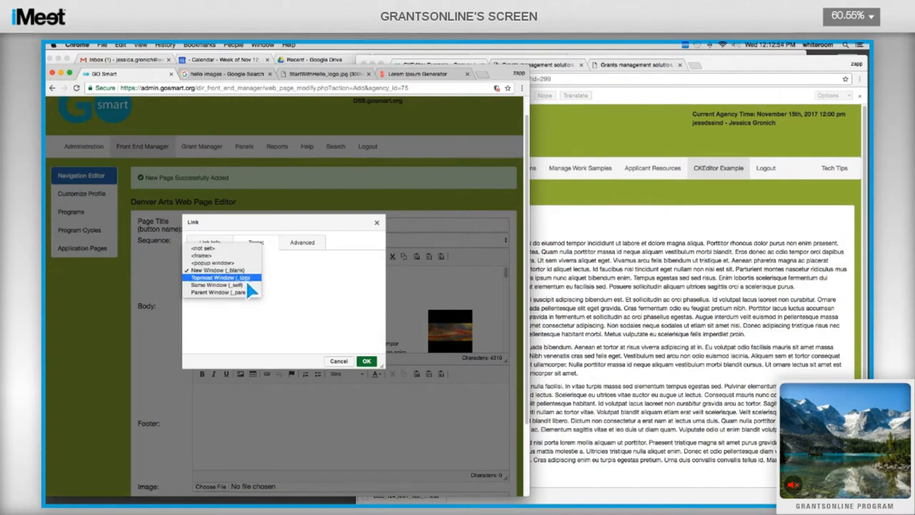
click(246, 284)
click(210, 243)
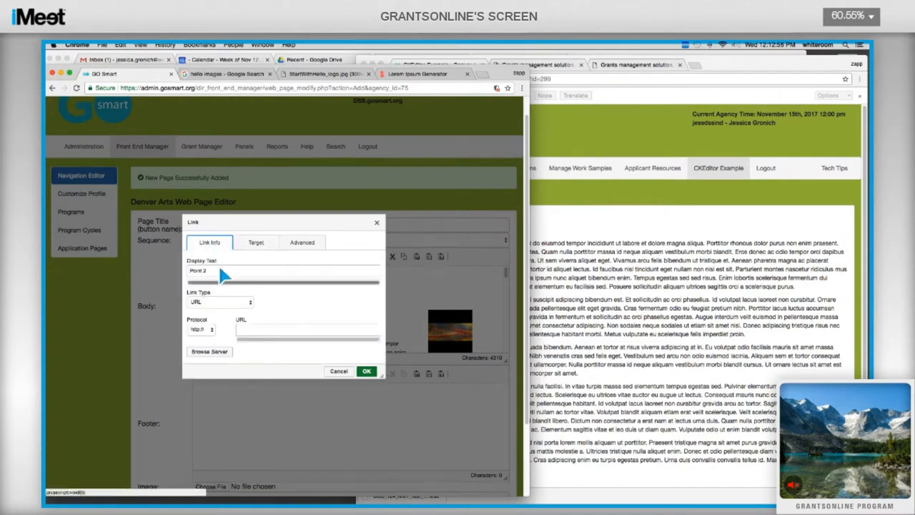
click(206, 301)
click(227, 307)
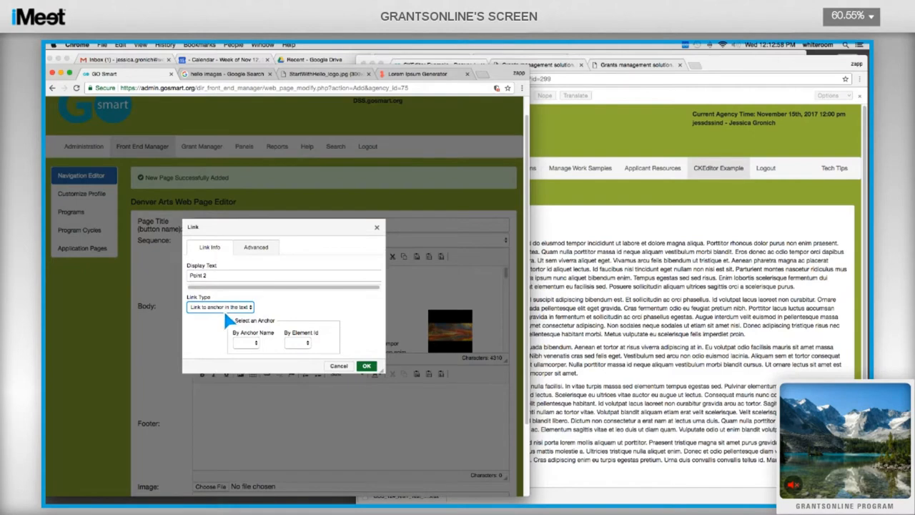
click(248, 343)
click(246, 357)
click(365, 367)
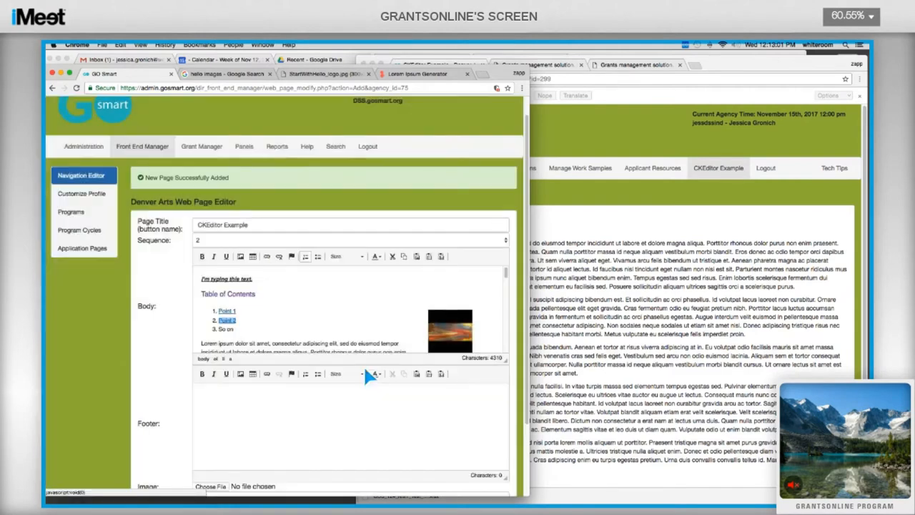
click(308, 322)
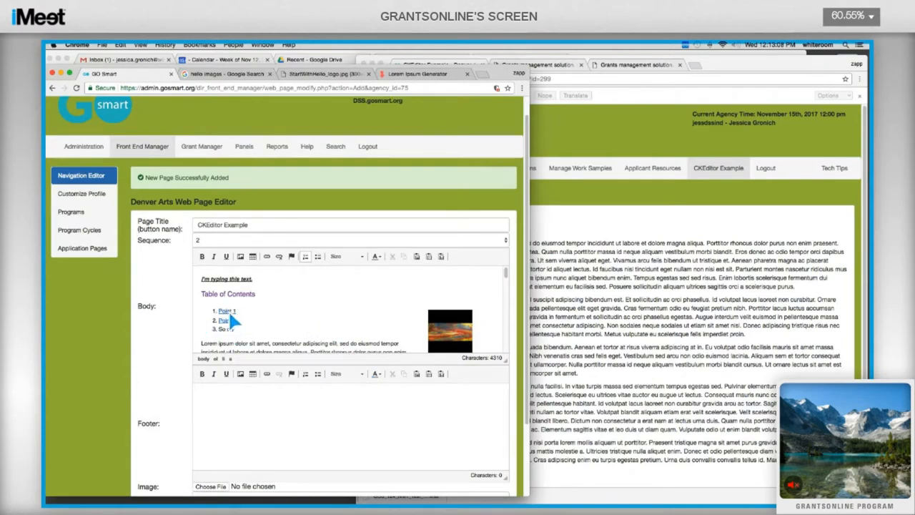
scroll(232, 319, down, 10)
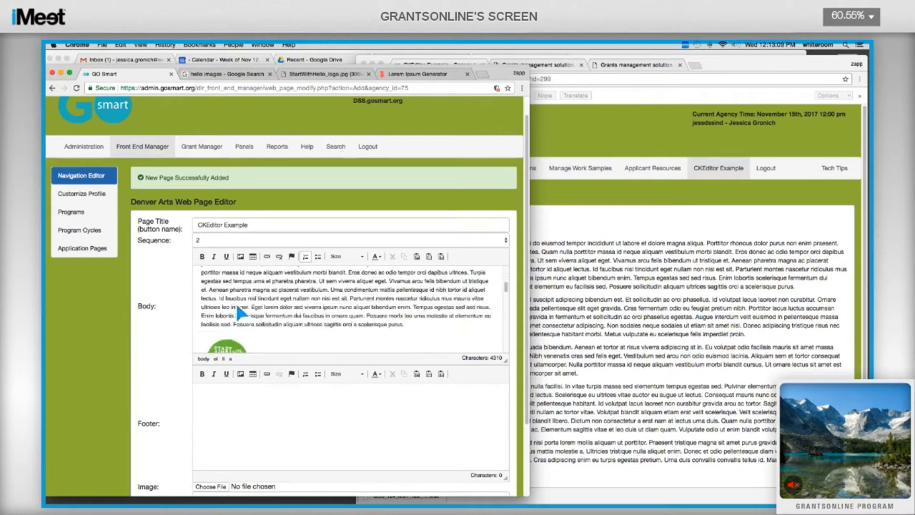
scroll(235, 311, down, 5)
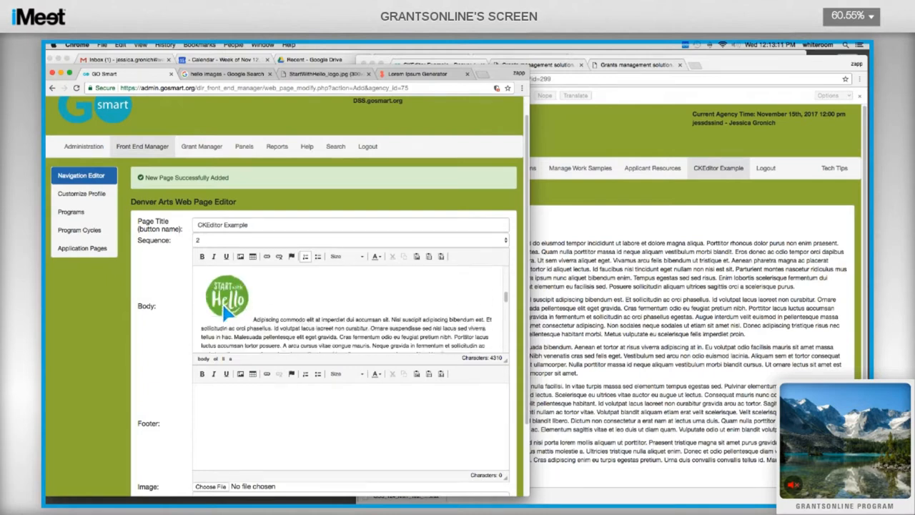
scroll(224, 311, up, 15)
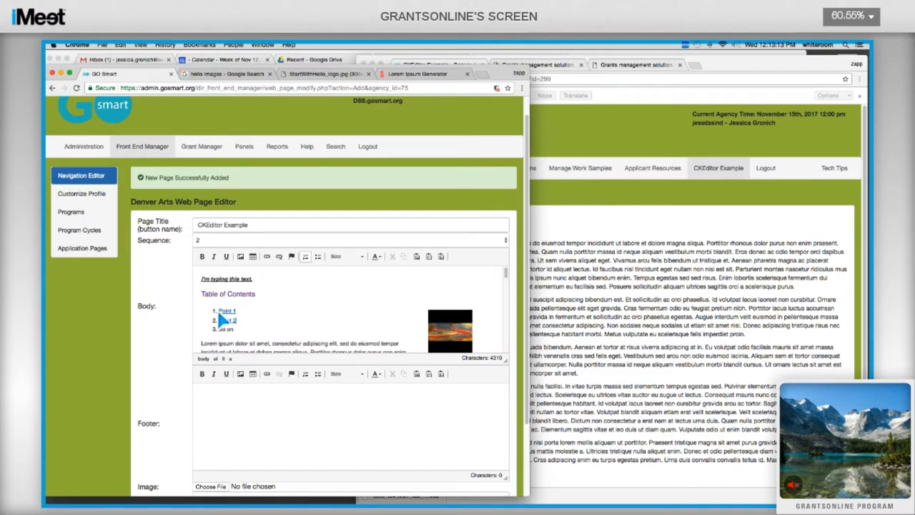
scroll(235, 301, down, 10)
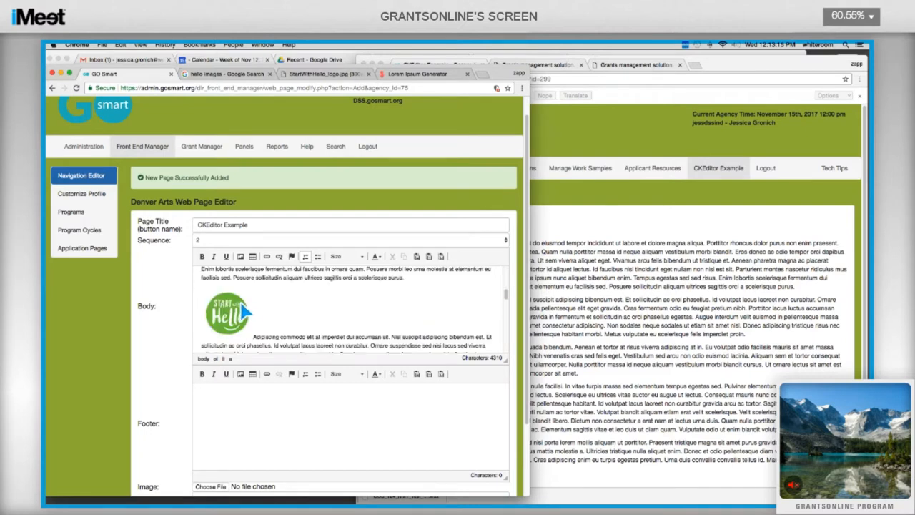
scroll(241, 304, down, 5)
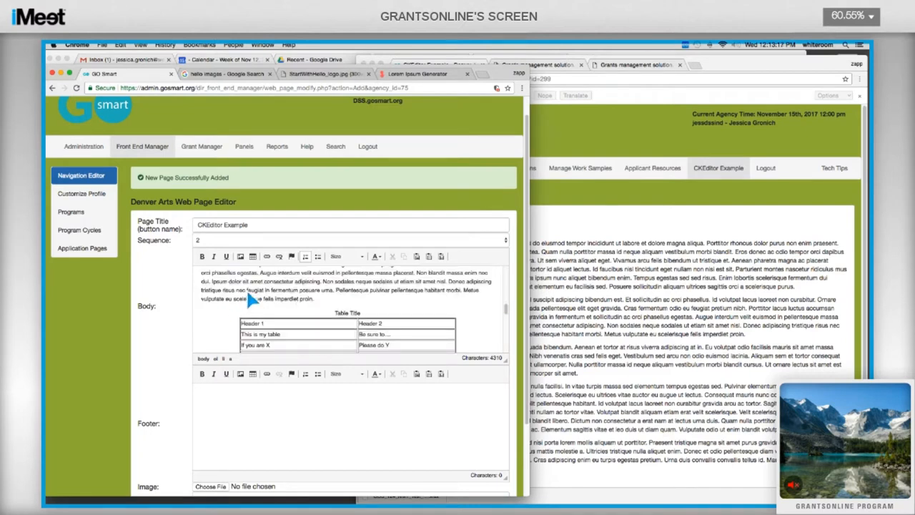
scroll(256, 293, down, 2)
scroll(255, 285, down, 5)
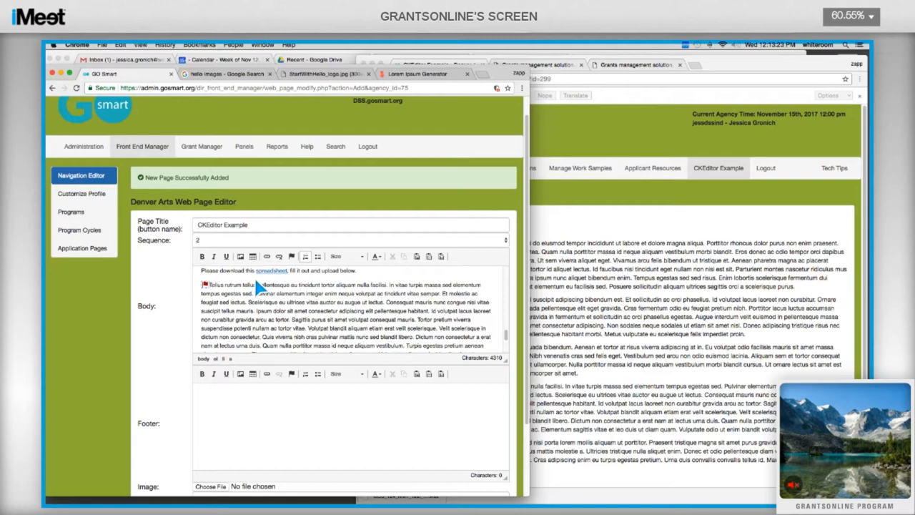
scroll(257, 284, down, 3)
scroll(239, 309, down, 3)
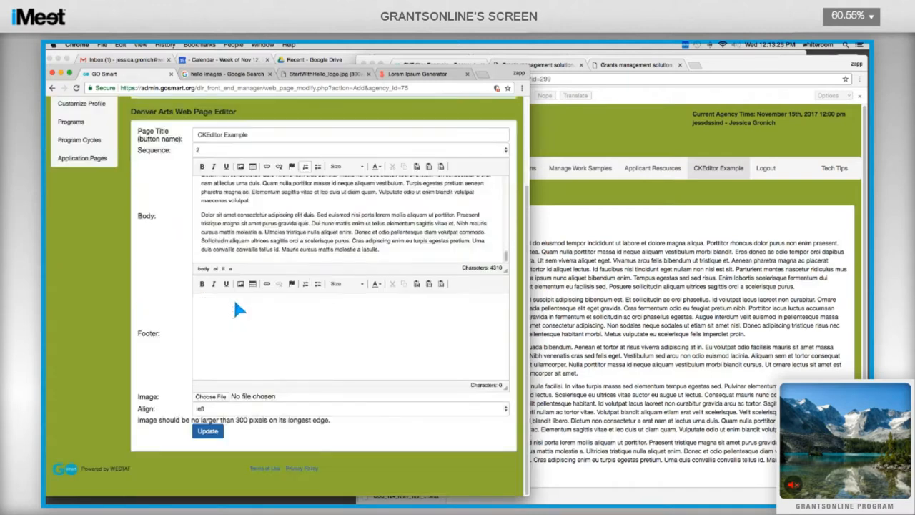
Step: Add a final paragraph reading 'If you have any questions, please contact us.'
click(409, 258)
key(Return)
text(If you have any questions)
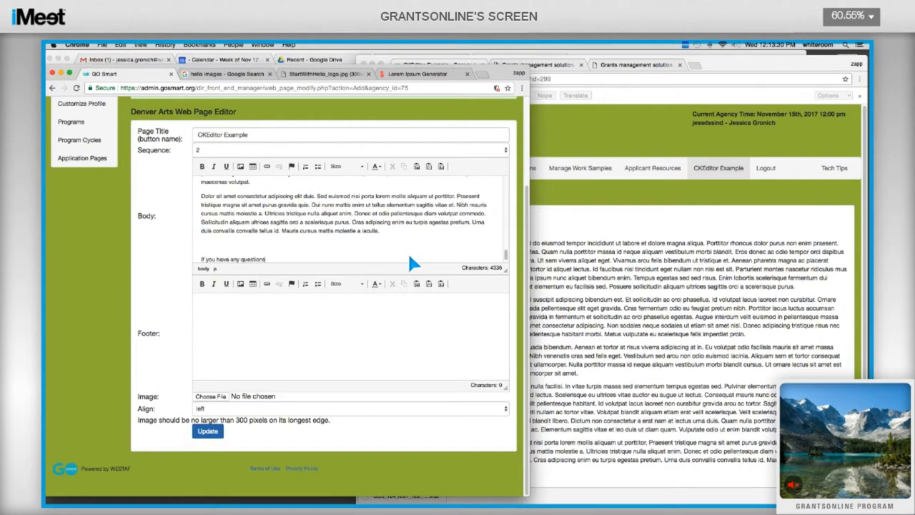
text(, please contact us.)
Step: Make 'contact us.' an e-mail link with subject 'I need help' and body 'Tell us how we can help you.'
drag(313, 261, 291, 266)
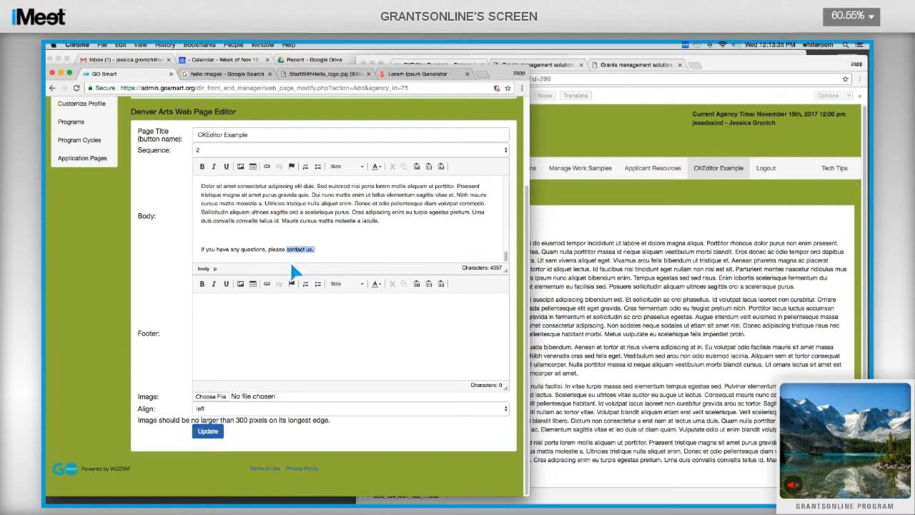
click(271, 170)
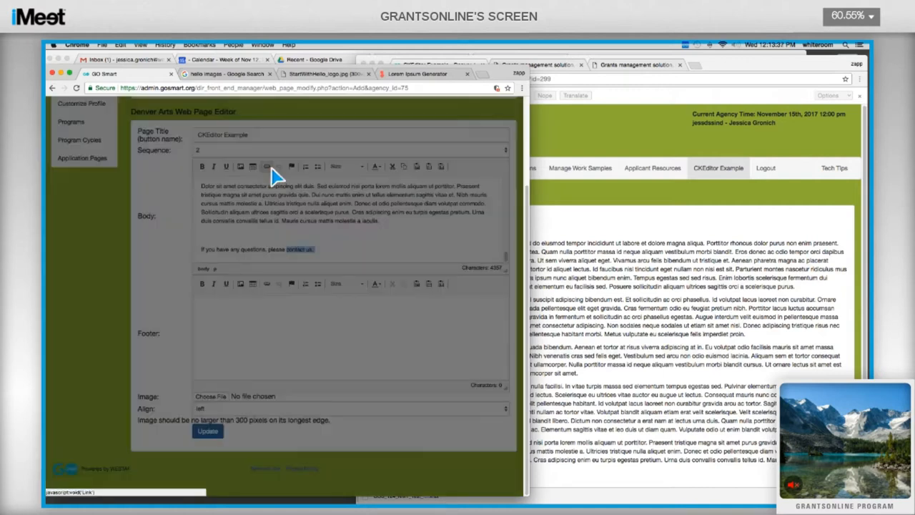
click(243, 301)
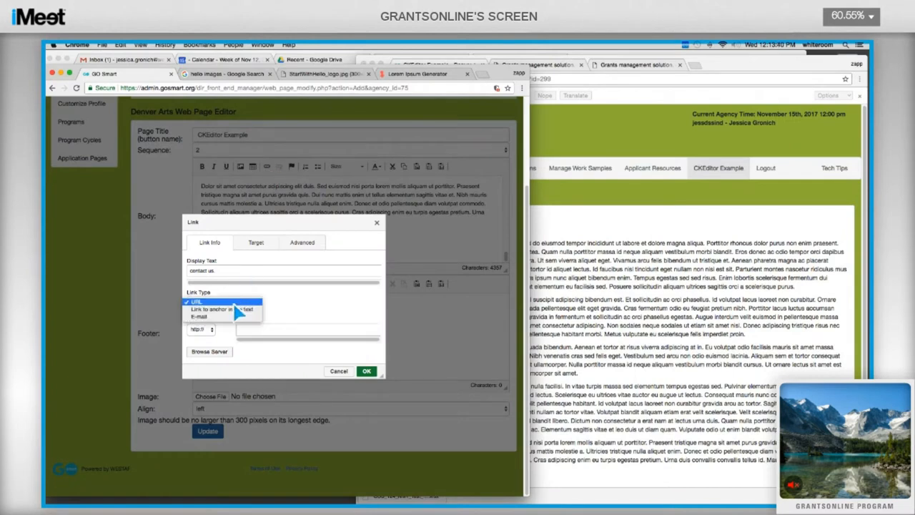
click(230, 317)
click(223, 316)
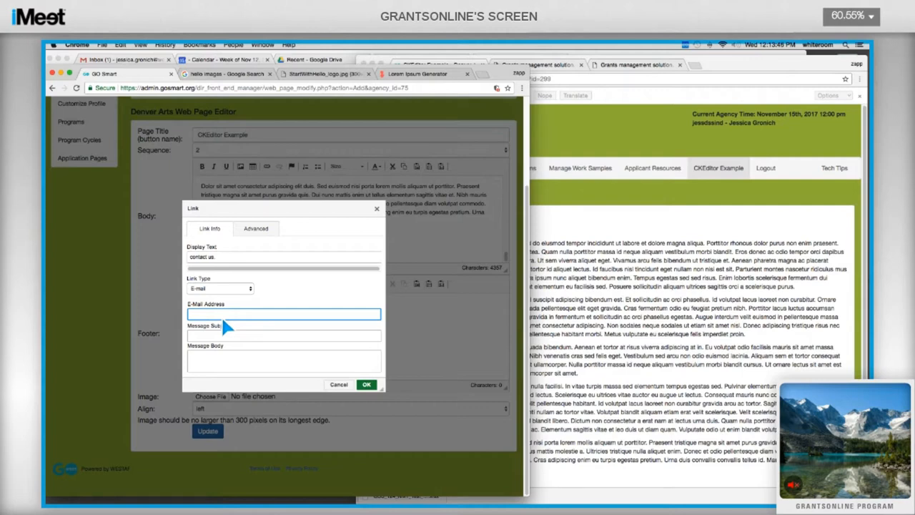
key(Tab)
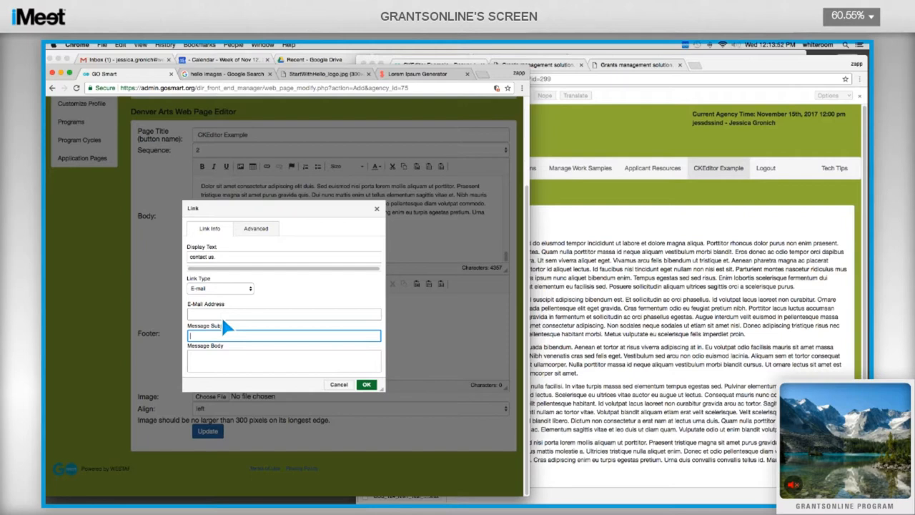
text(I need help)
key(Tab)
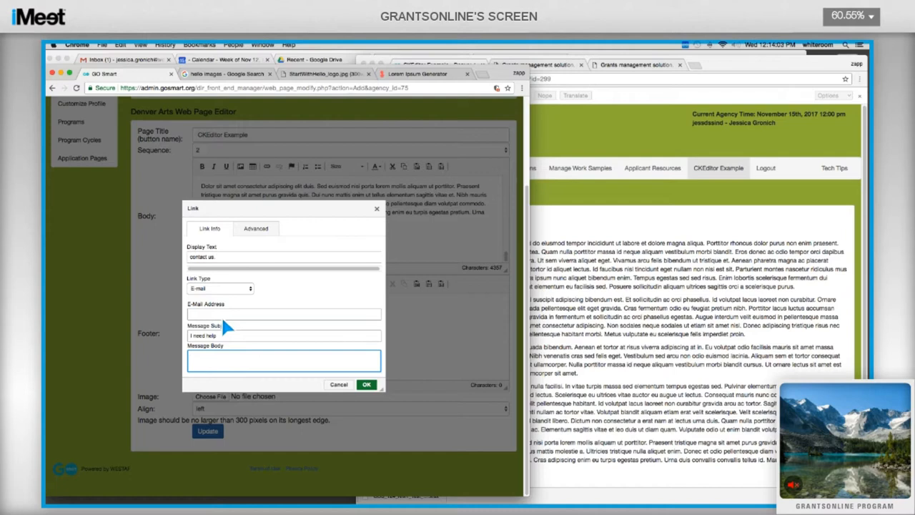
text(Tell us how we can help you.)
Step: Fill in the missing recipient e-mail address and confirm the e-mail link
click(366, 386)
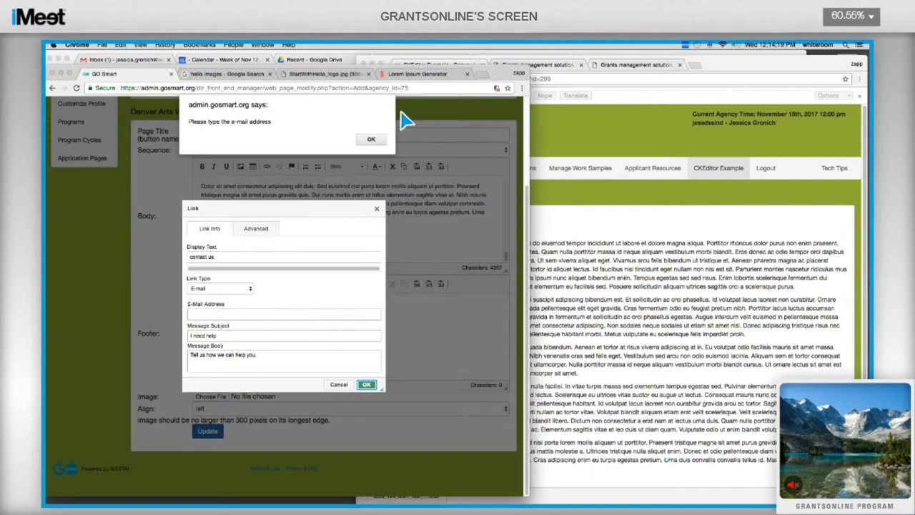
click(372, 140)
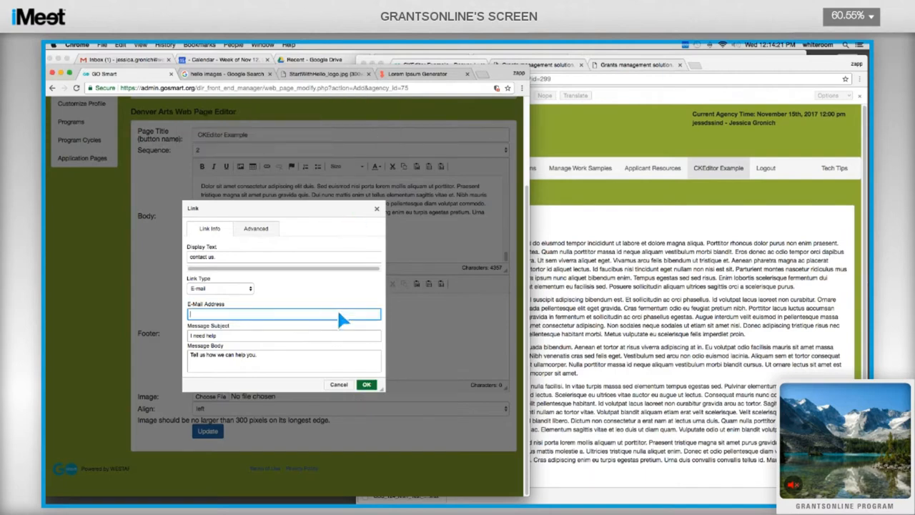
click(366, 385)
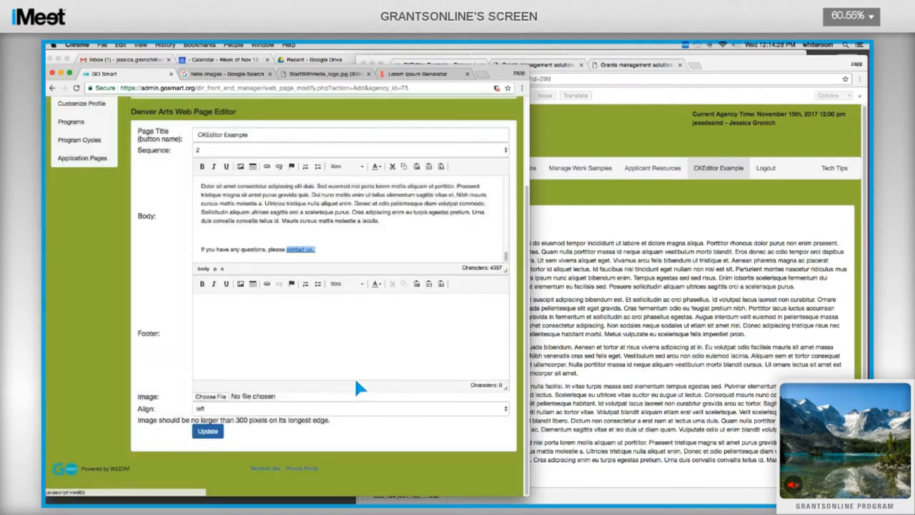
Step: Save the page with Update and reload the published Denver Arts page
click(208, 431)
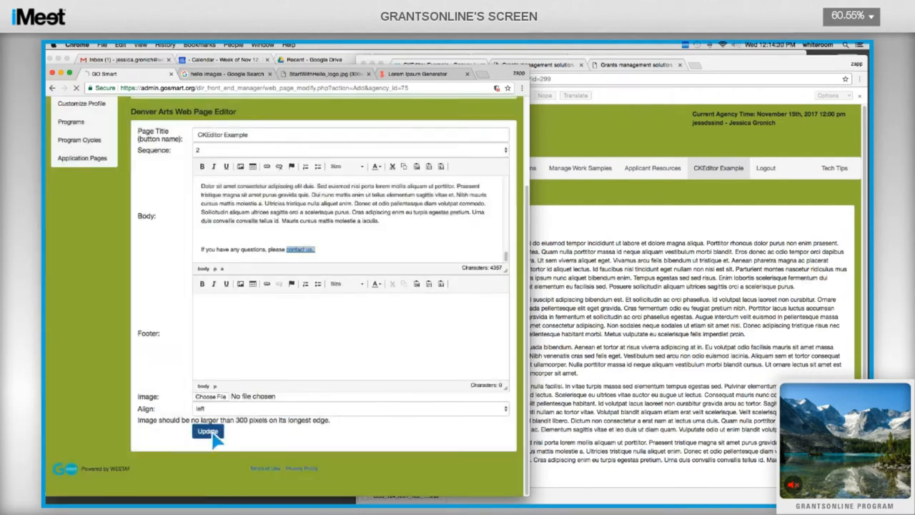
click(601, 201)
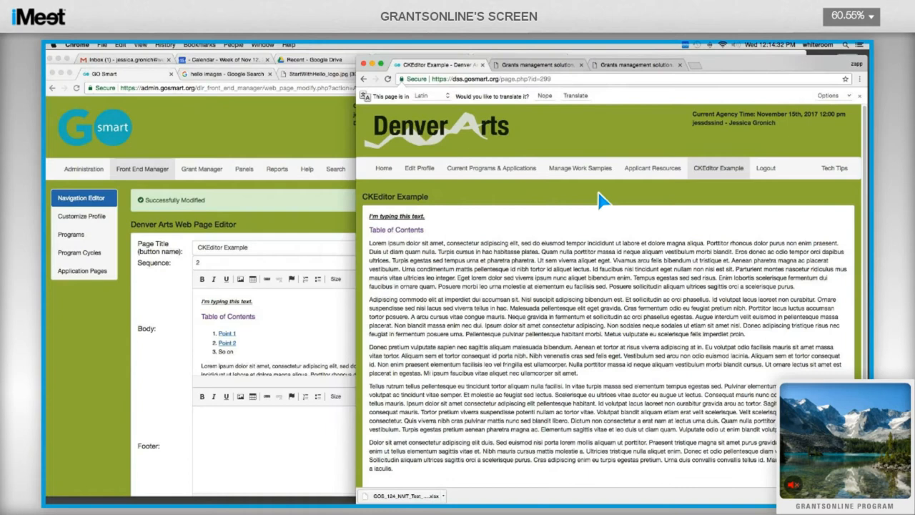
click(388, 79)
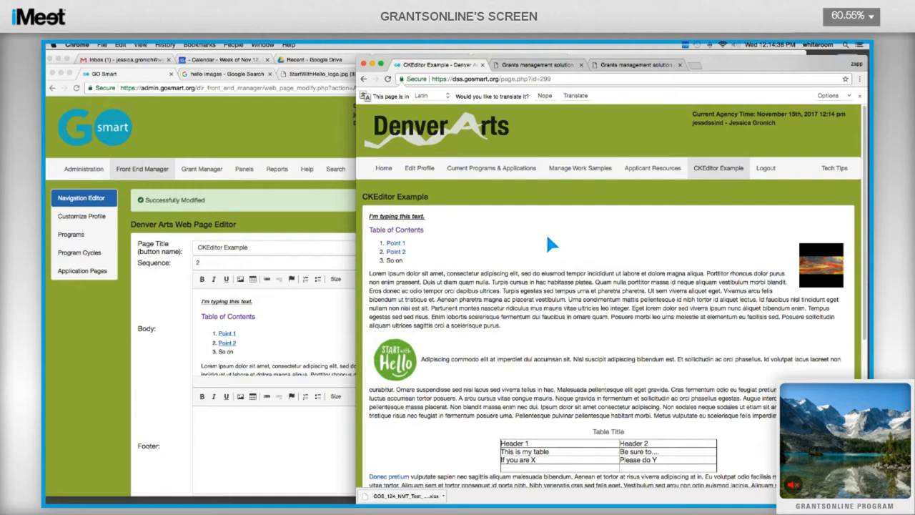
Step: Test the Point 1 and Point 2 contents links on the published page
scroll(549, 240, down, 1)
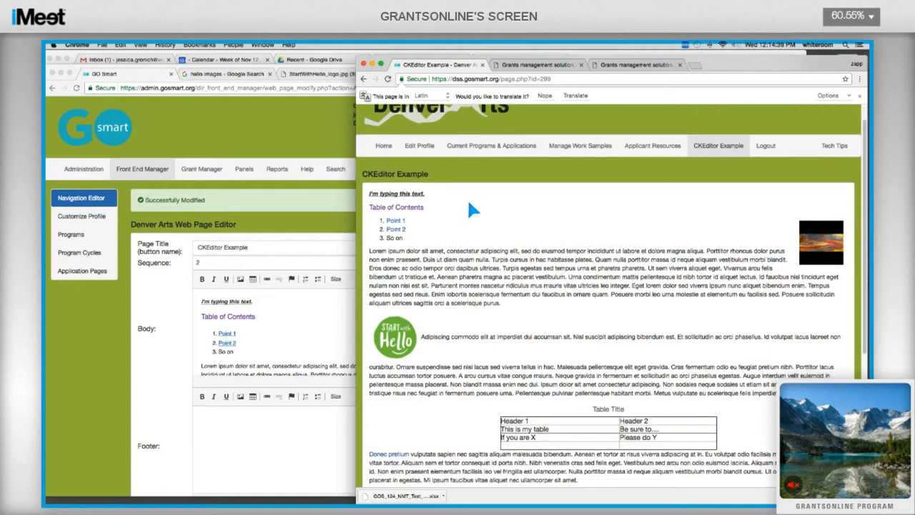
scroll(406, 236, up, 1)
click(403, 233)
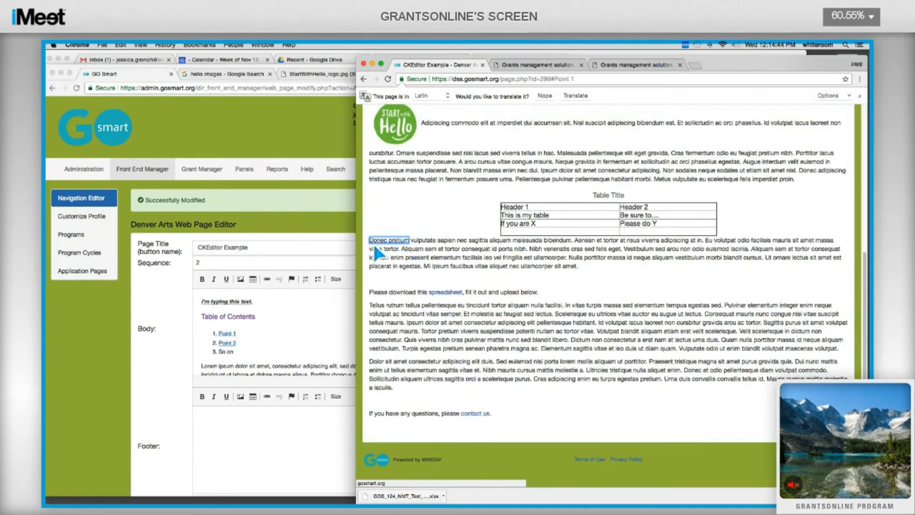
scroll(376, 252, up, 10)
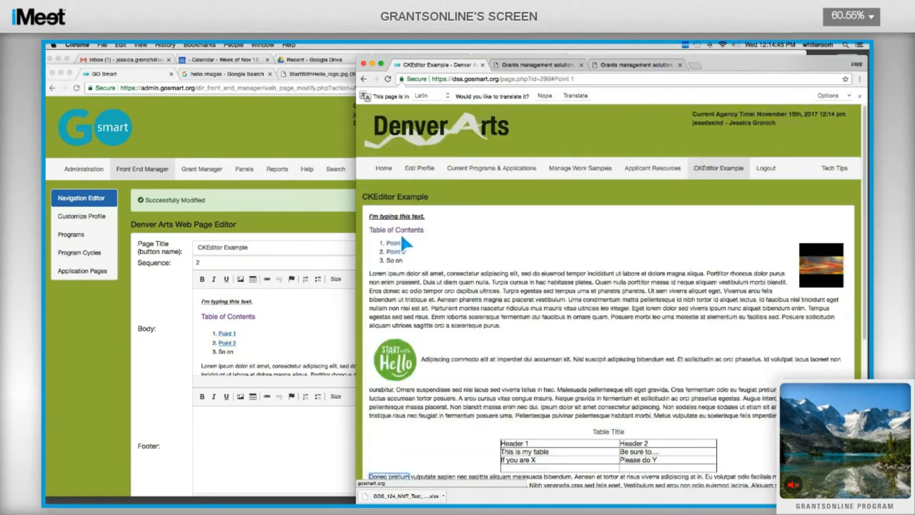
click(395, 252)
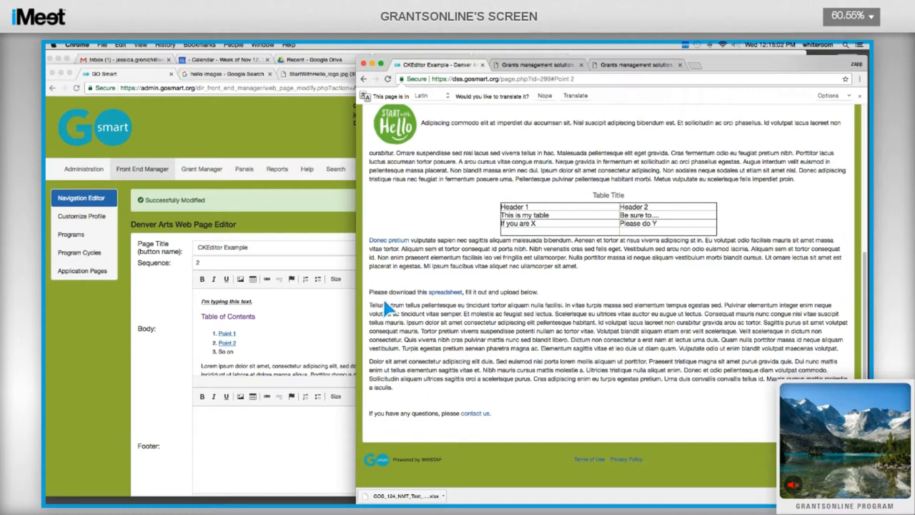
Step: Download the linked spreadsheet and try the 'contact us' e-mail link
scroll(384, 300, up, 5)
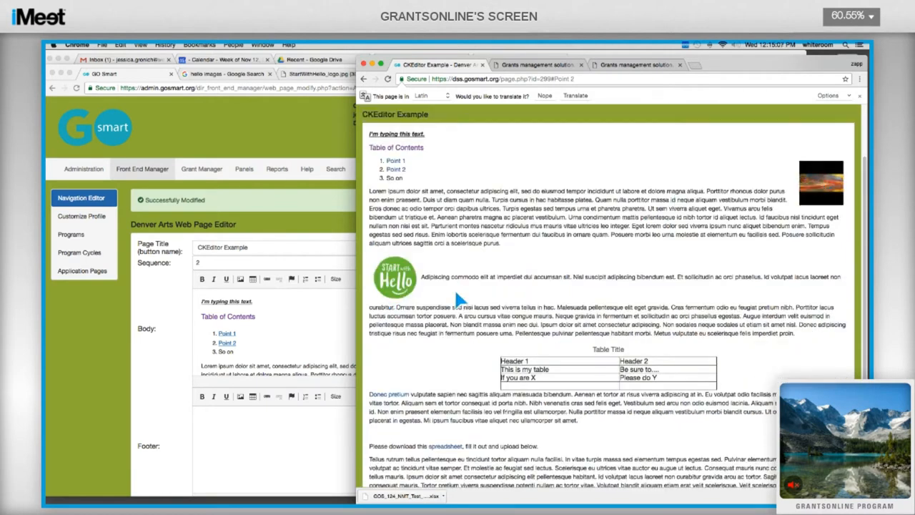
scroll(461, 299, down, 3)
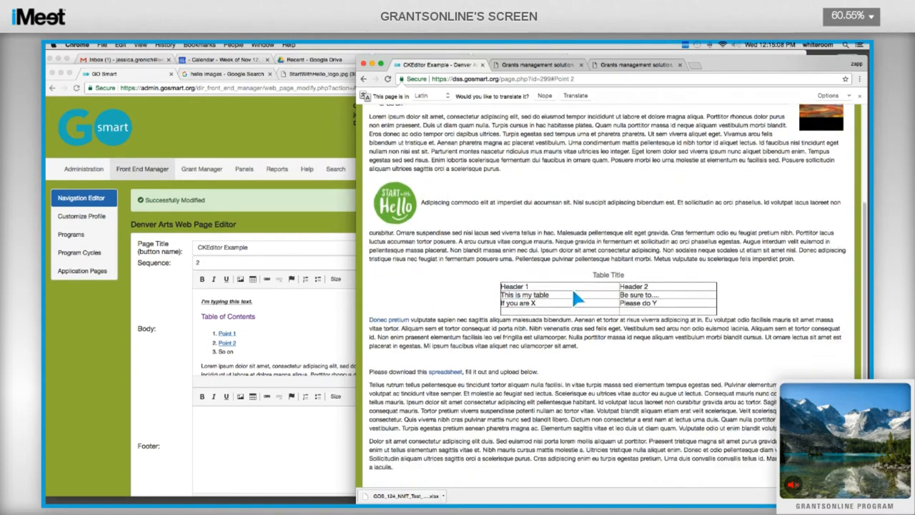
scroll(544, 279, down, 1)
scroll(536, 276, down, 1)
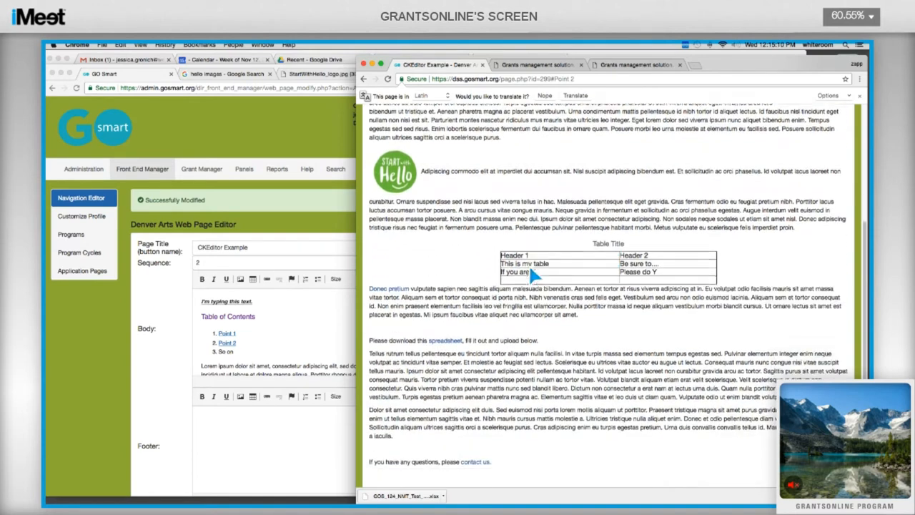
scroll(533, 276, down, 2)
click(445, 304)
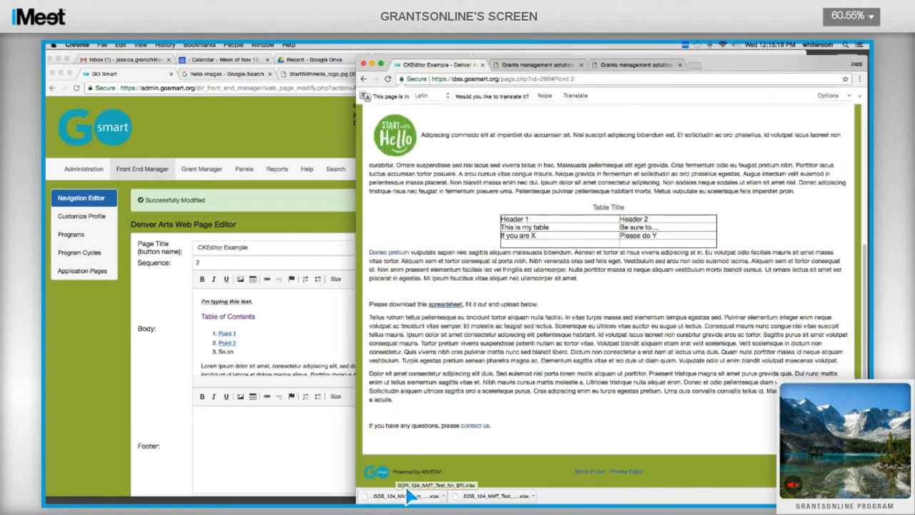
click(473, 426)
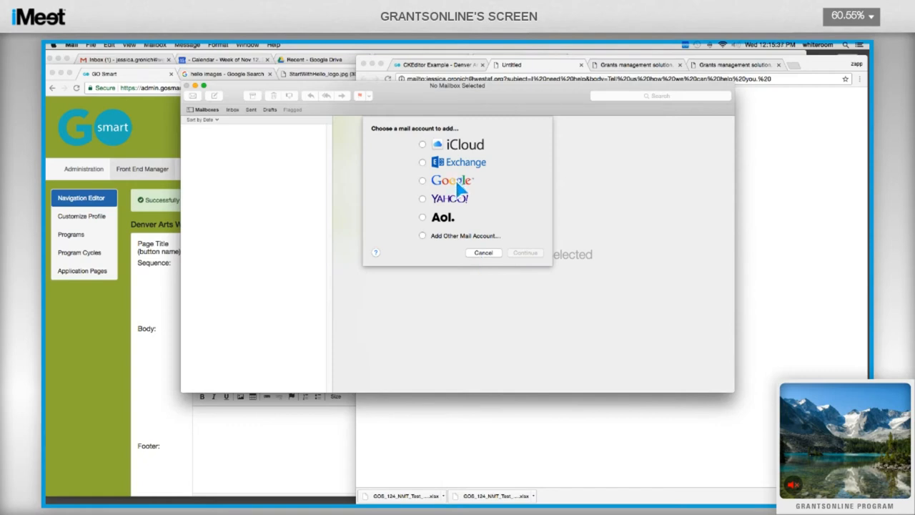
click(484, 253)
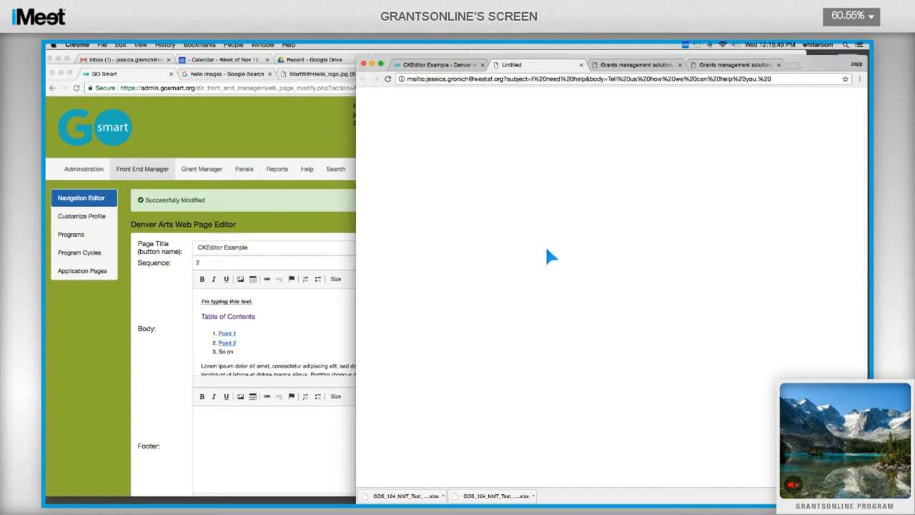
click(453, 66)
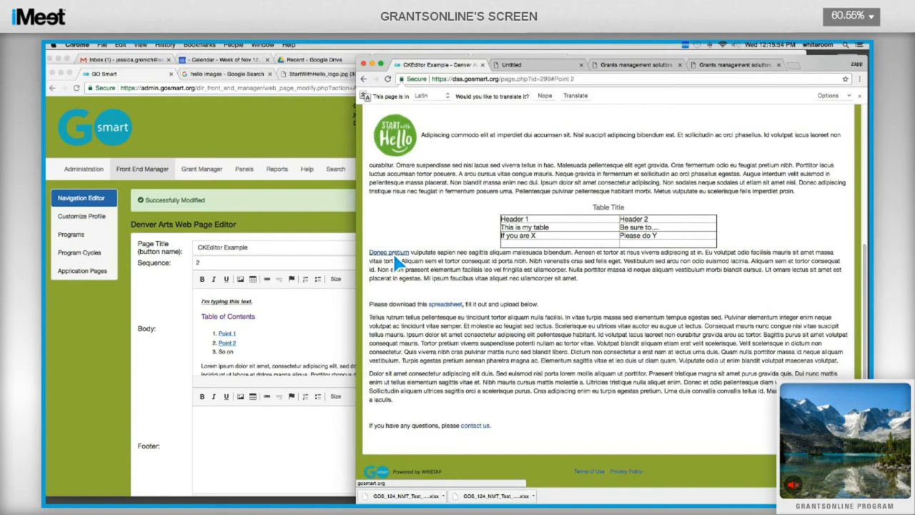
Step: Check that 'Donec pretium' opens gosmart.org in a new tab, then return to CKEditor Example
click(393, 254)
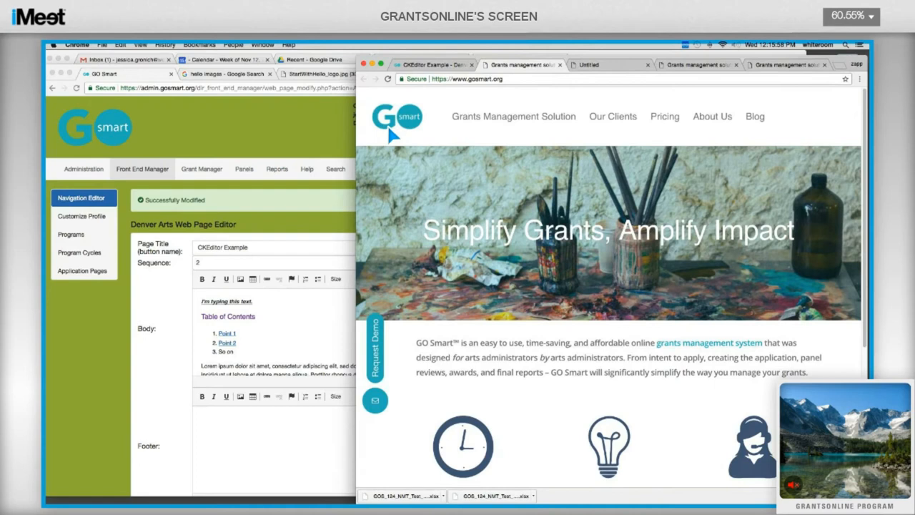
click(435, 64)
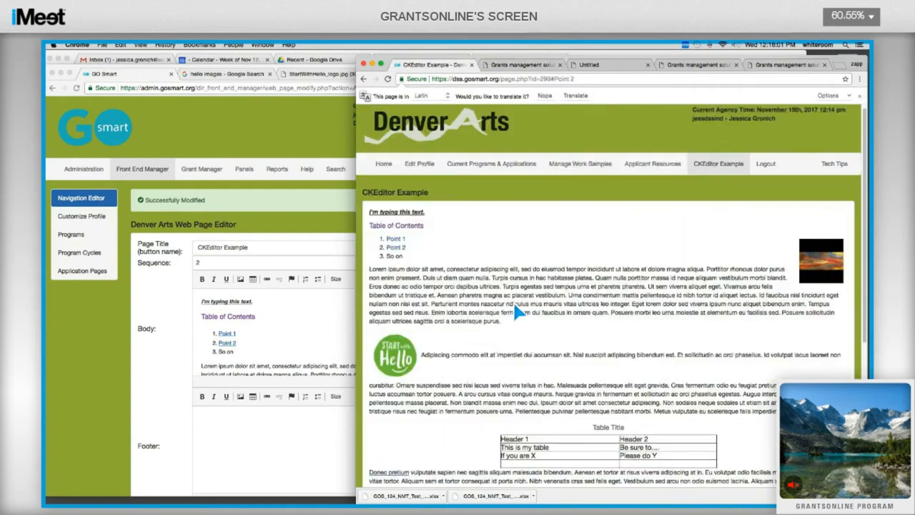
scroll(514, 303, down, 3)
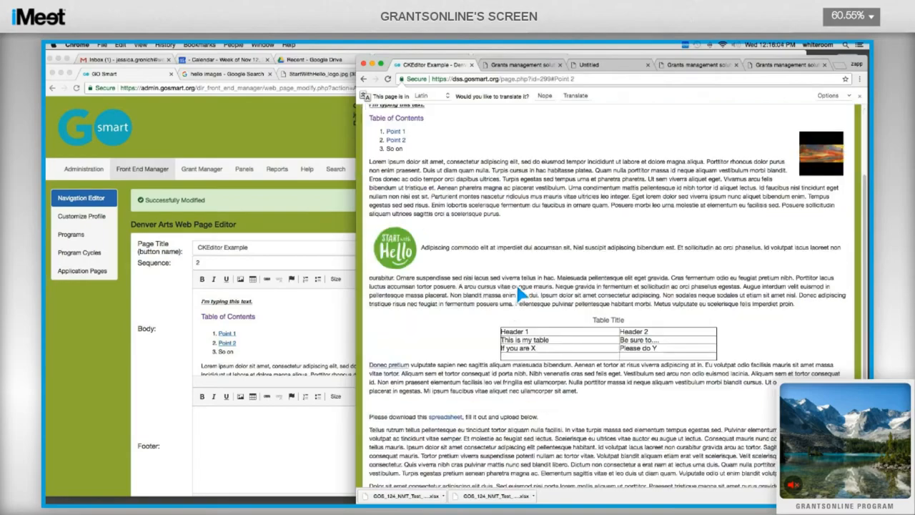